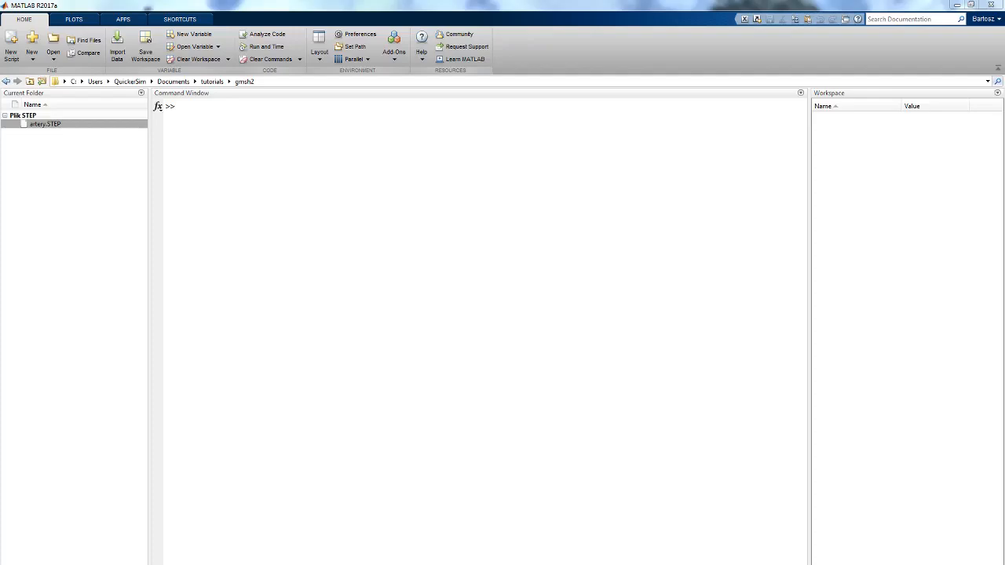
- Switch to Gmsh and open the artery.STEP geometry from the gmsh2 folder
left_click(549, 363)
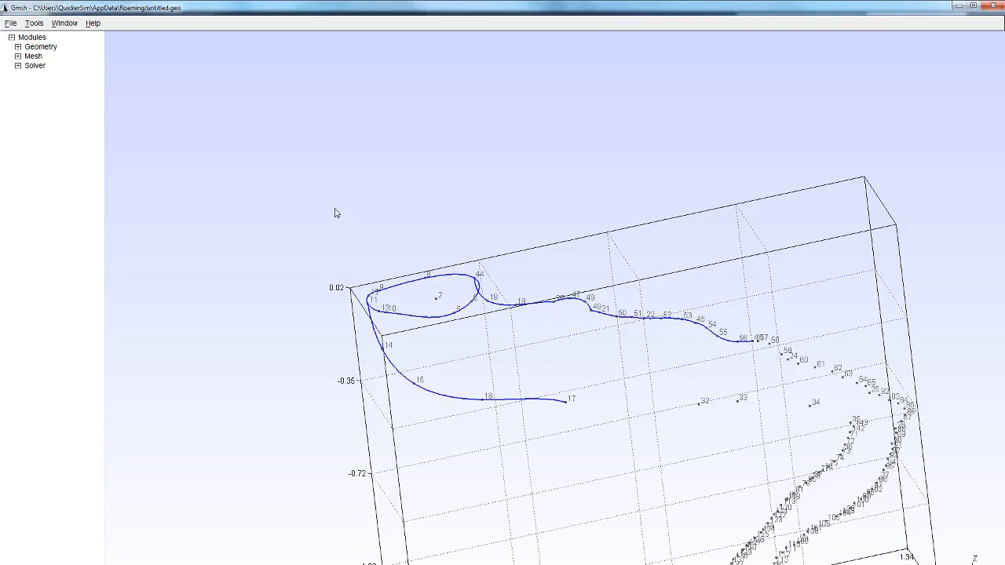
left_click(10, 24)
left_click(17, 49)
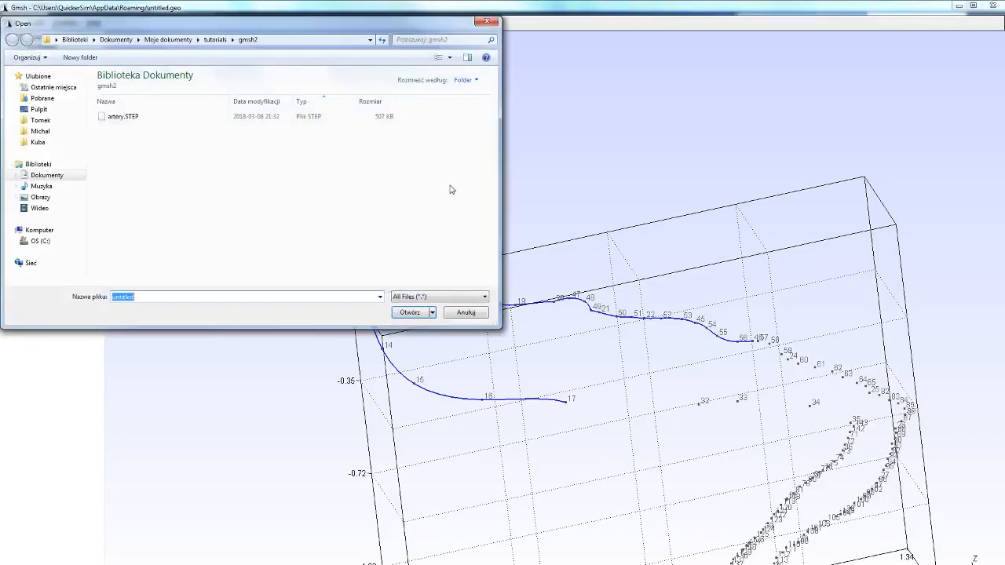
left_click(260, 117)
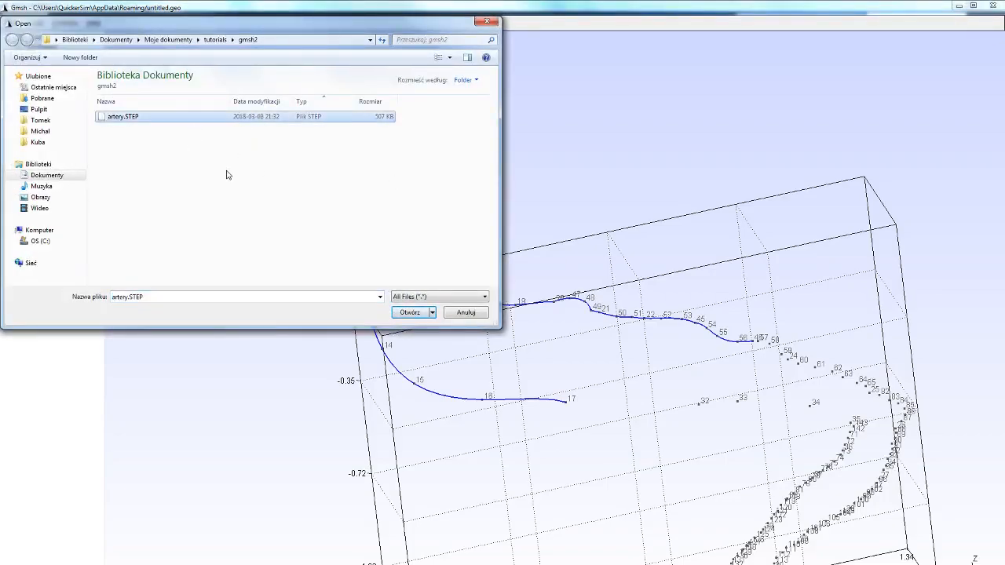
left_click(409, 312)
- Add a physical group for the artery volume with automatic numbering, storing the command in a new .geo file
scroll(519, 326, "down", 5)
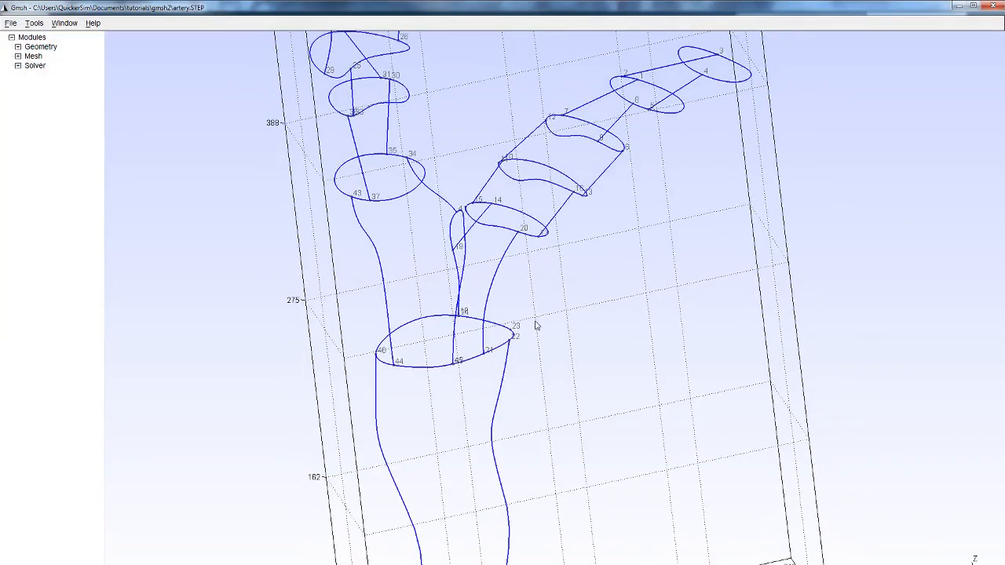
left_click_drag(628, 276, 950, 354)
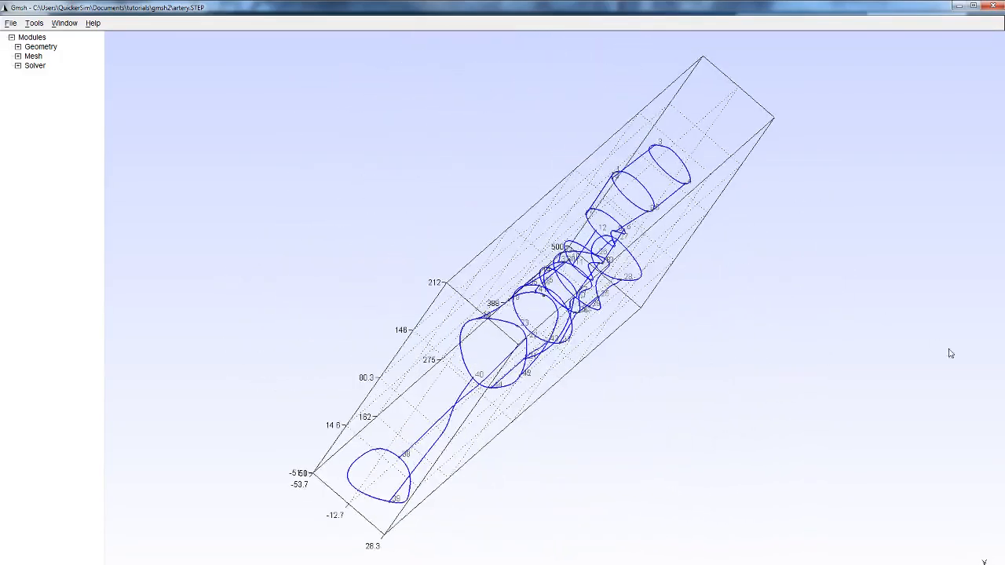
left_click_drag(408, 278, 359, 193)
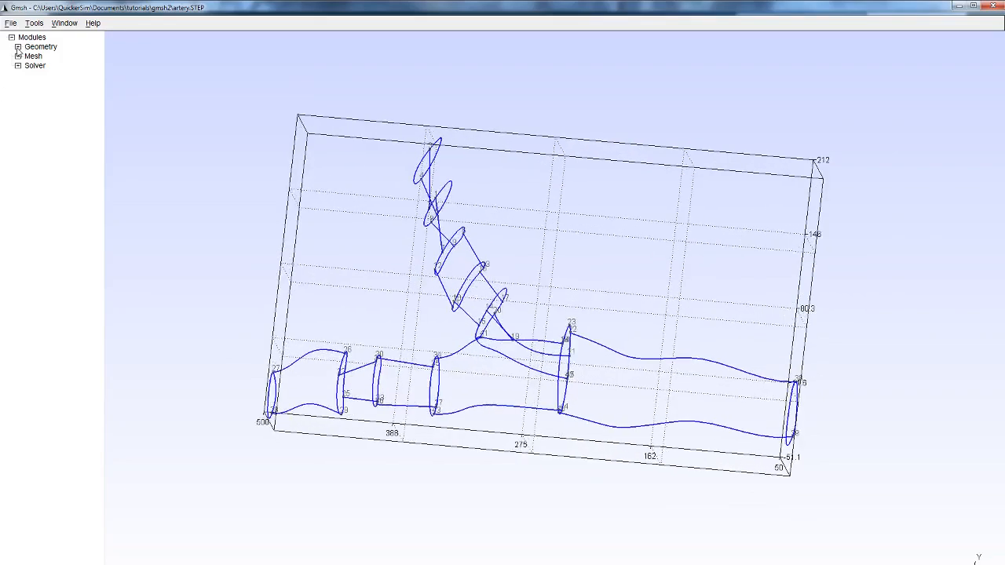
left_click(18, 47)
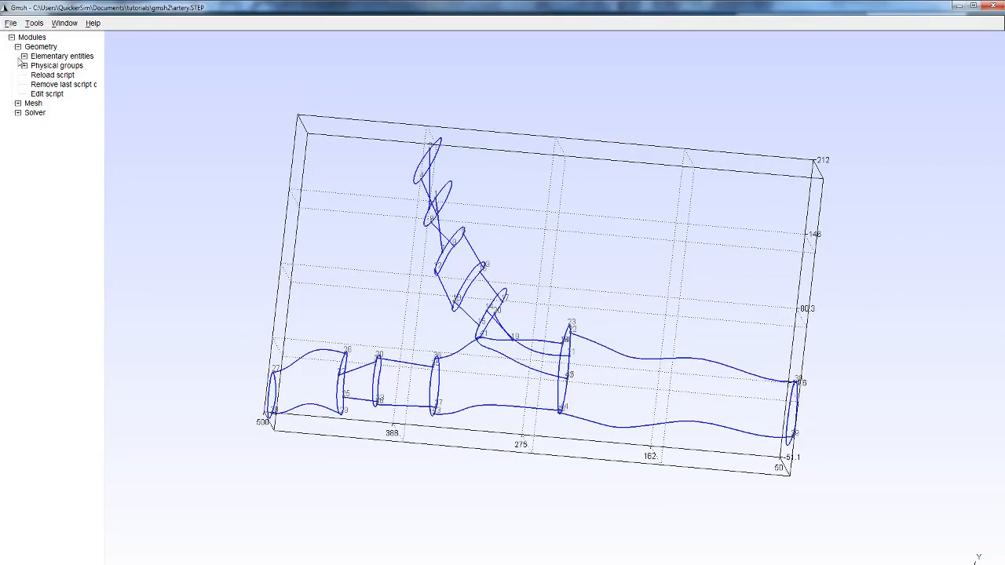
left_click(24, 66)
left_click(31, 74)
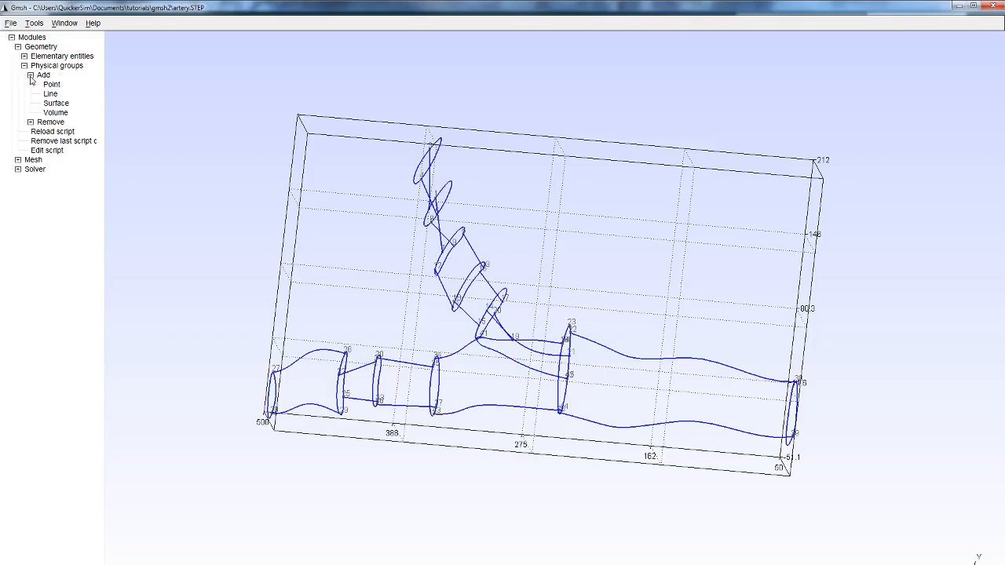
left_click(56, 112)
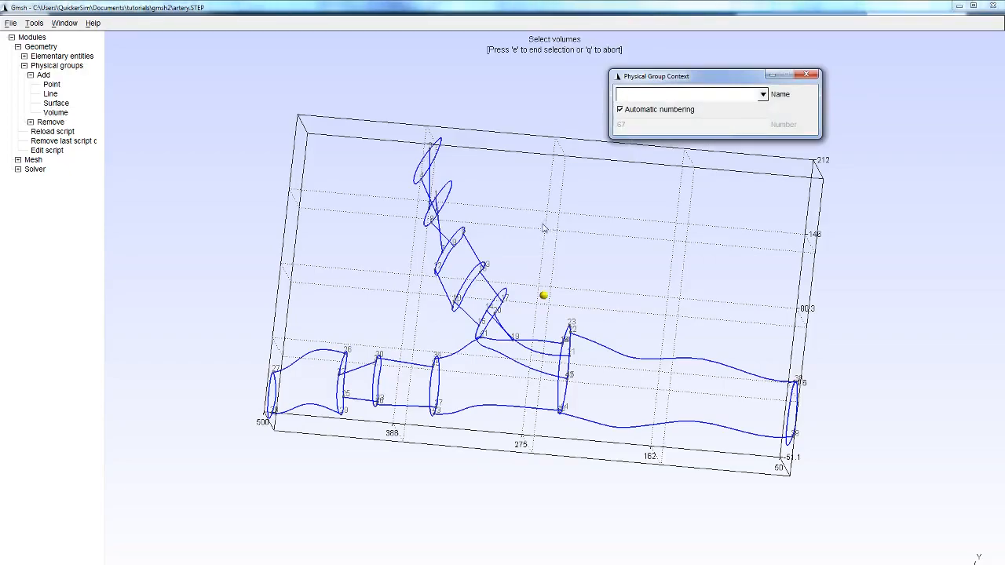
left_click(543, 296)
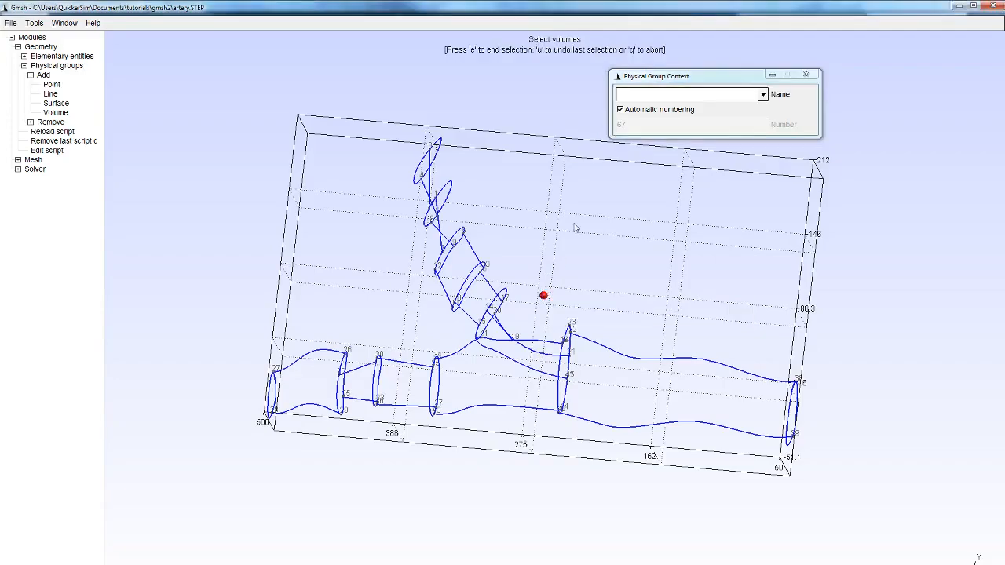
key("e")
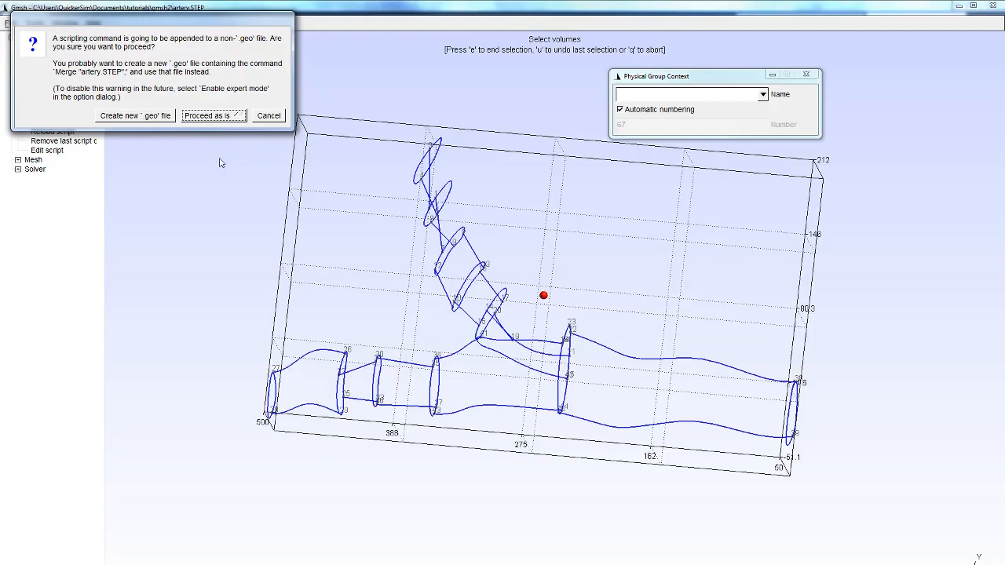
left_click(147, 116)
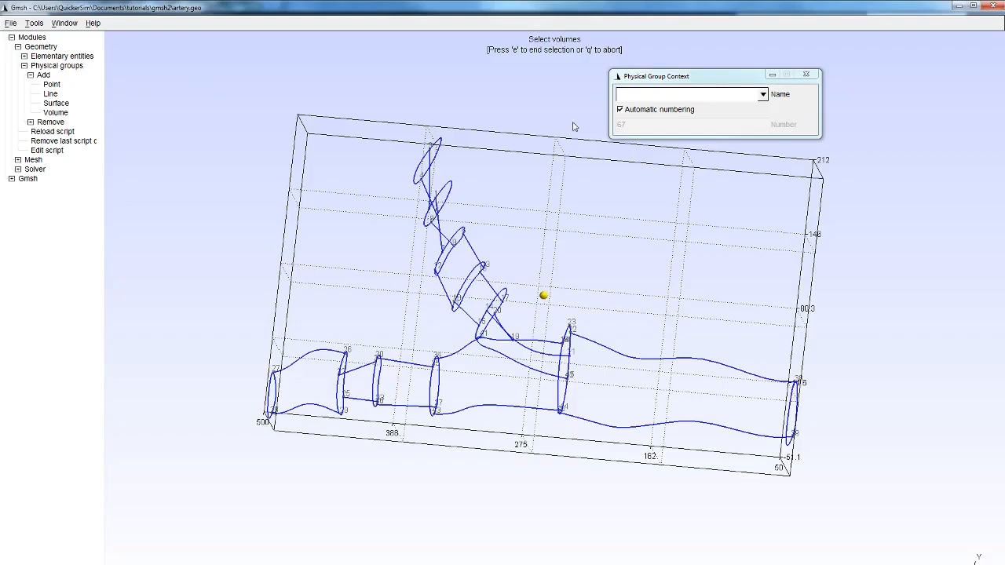
left_click(811, 77)
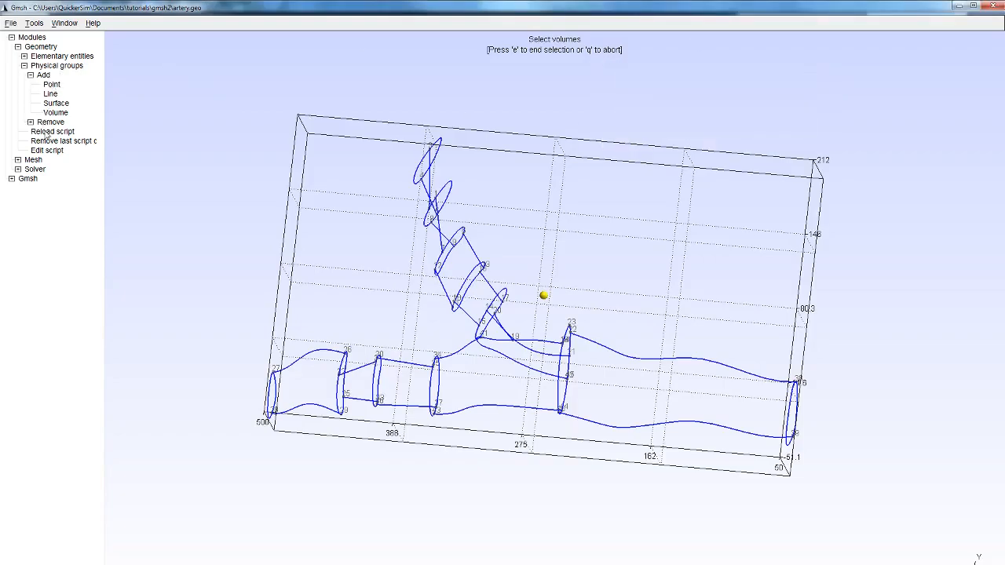
- Generate a trial 2D mesh on the artery, examine it from several angles, and clear it
left_click(18, 160)
left_click(36, 189)
left_click_drag(397, 305, 582, 358)
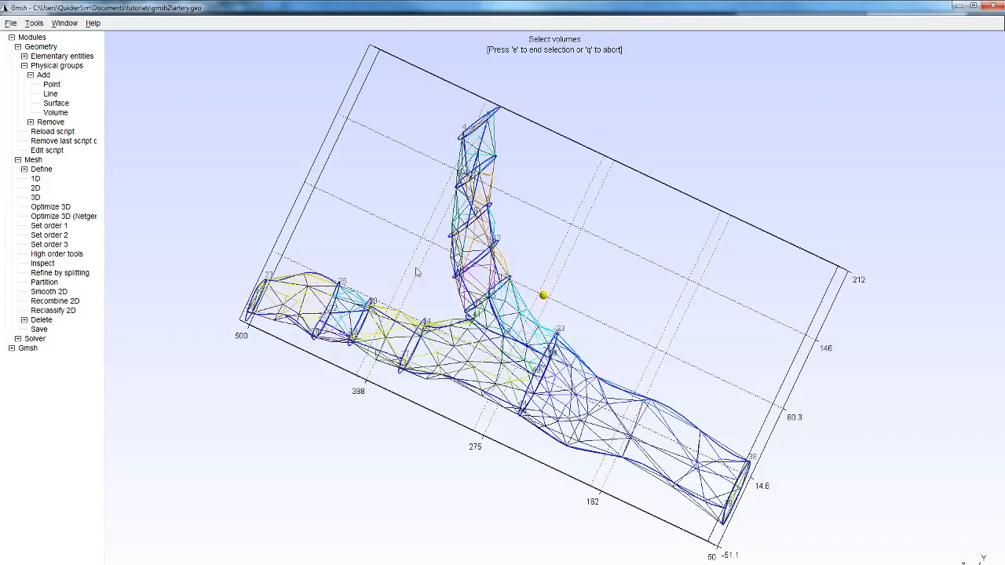
left_click_drag(806, 332, 642, 187)
left_click_drag(601, 231, 815, 158)
left_click_drag(511, 401, 533, 436)
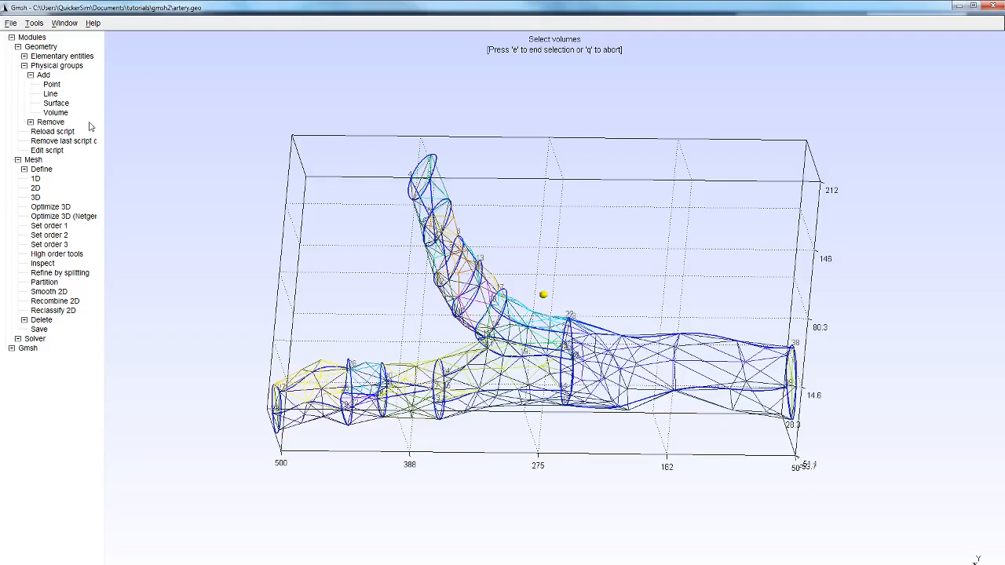
key("0")
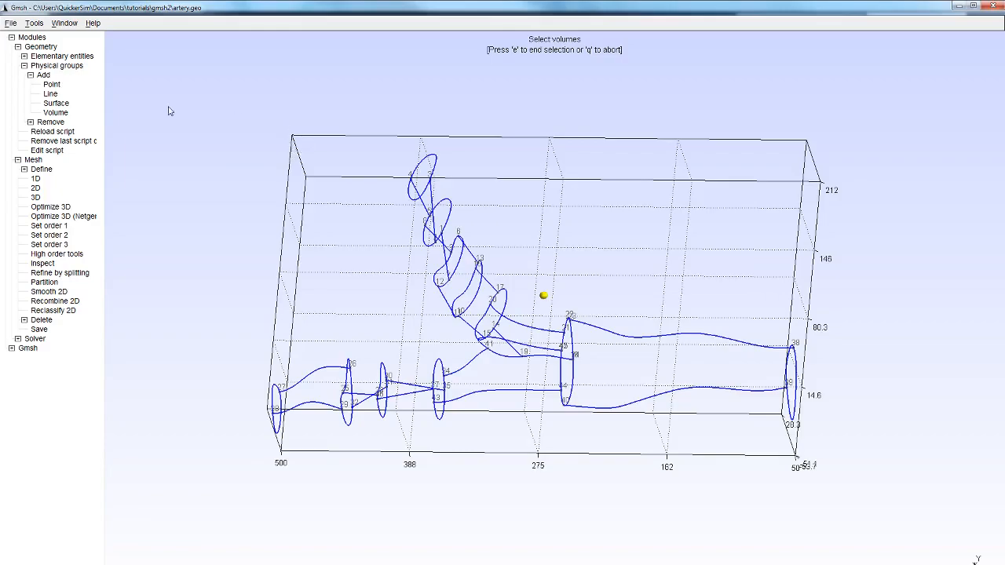
- Try selecting all artery surfaces except the three end caps for a physical surface group, and undo the selection
left_click(63, 104)
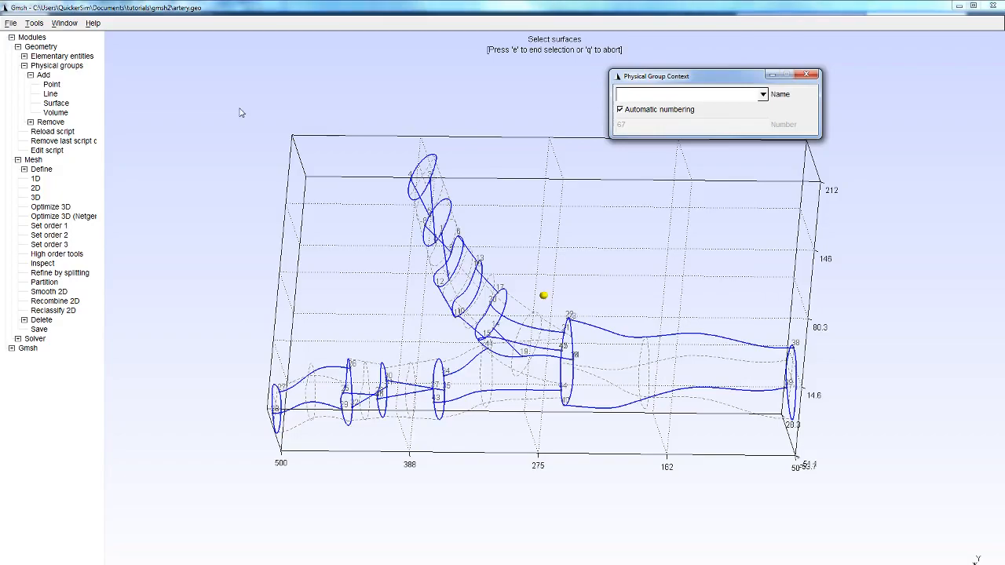
left_click_drag(226, 107, 857, 495)
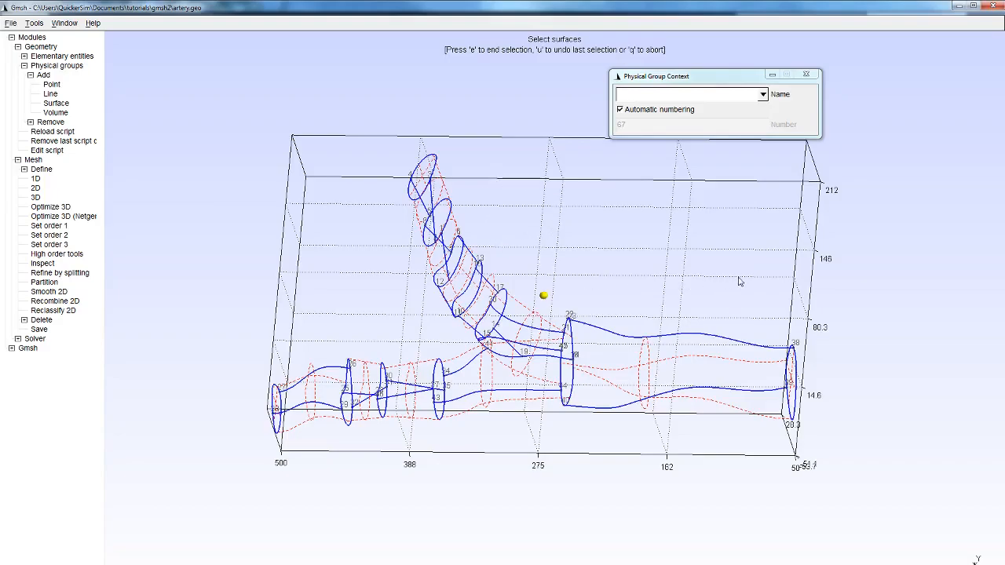
right_click(423, 170)
right_click(791, 373)
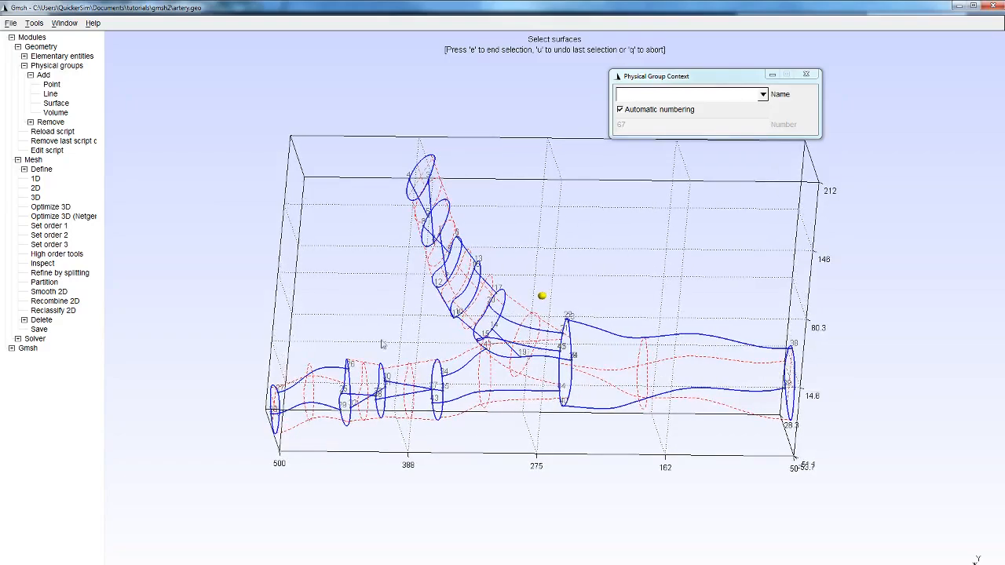
right_click(274, 403)
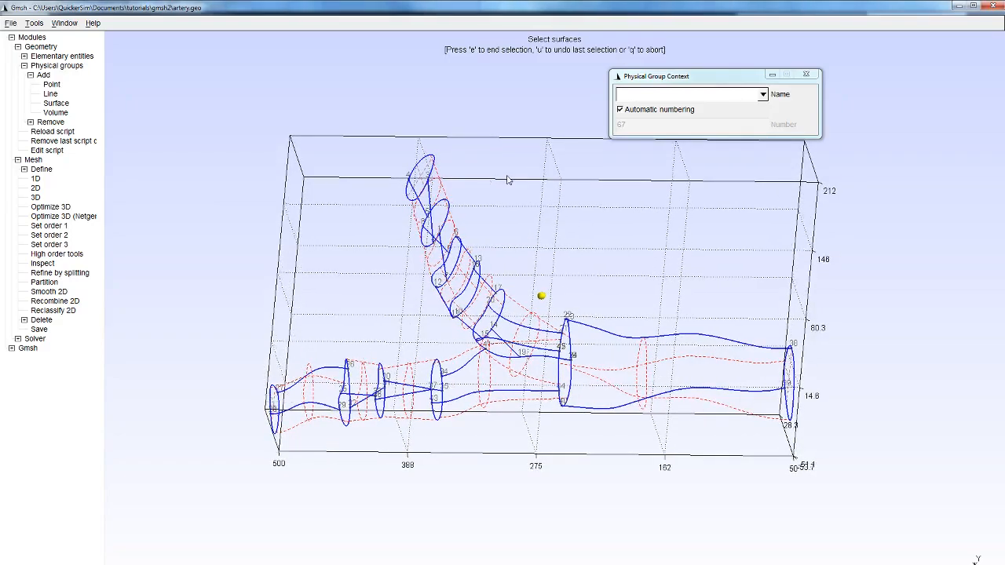
key("u")
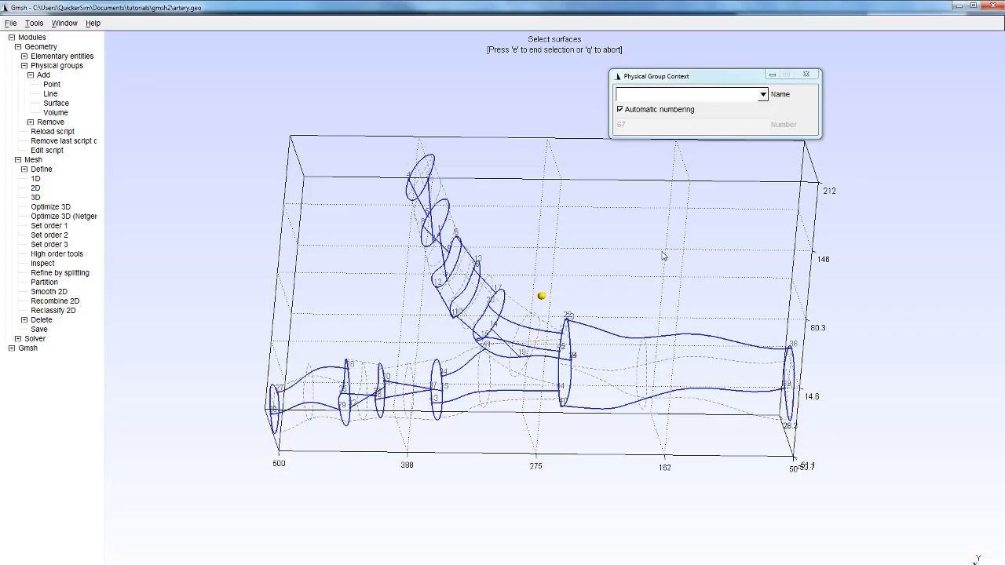
- Try selecting individual artery end caps for a physical surface group, undo the selection, and close the group settings
left_click_drag(750, 268, 519, 202)
left_click_drag(542, 161, 598, 216)
left_click(513, 154)
left_click_drag(656, 300, 628, 235)
left_click(281, 285)
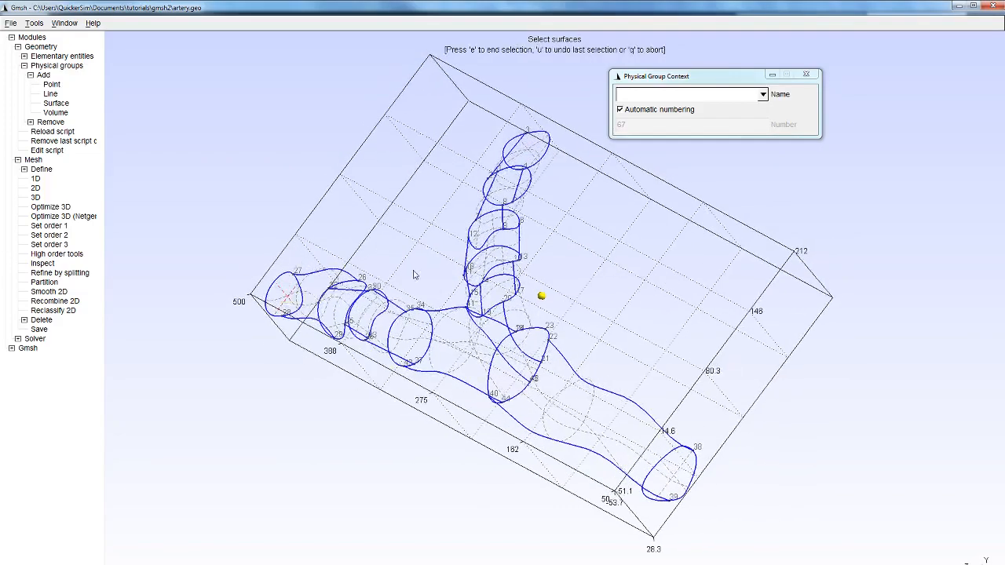
key("u")
left_click_drag(721, 260, 519, 186)
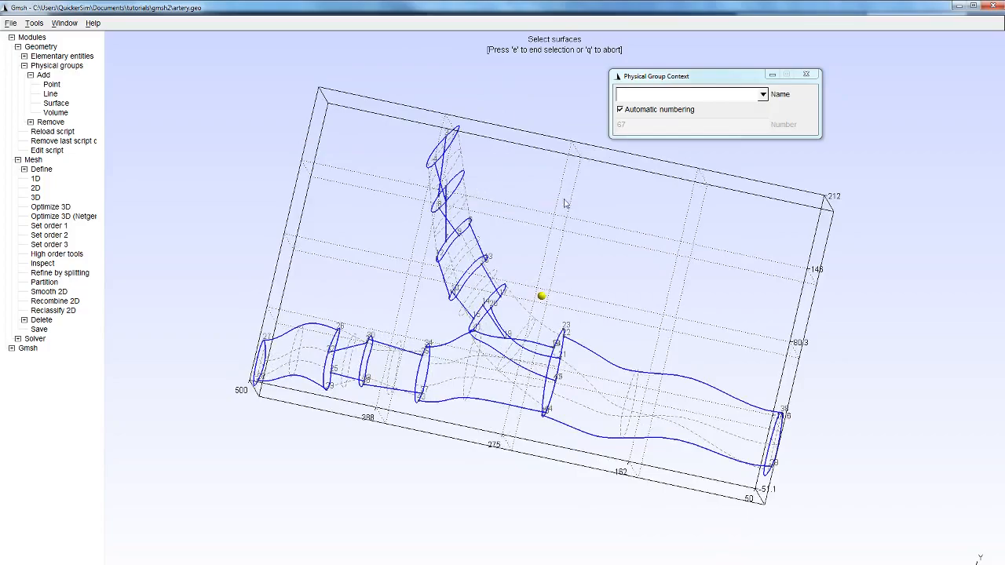
left_click_drag(516, 237, 652, 196)
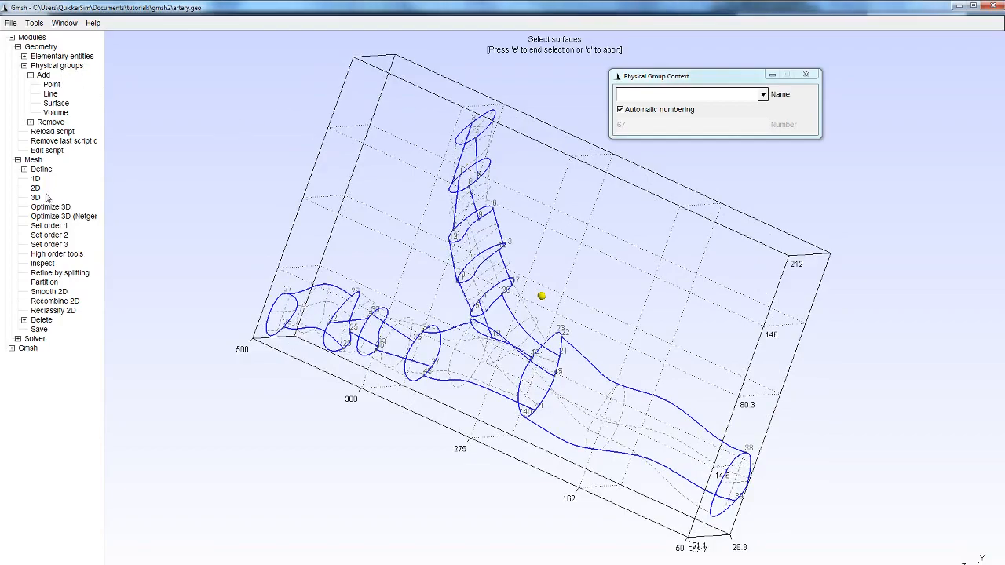
left_click(805, 75)
- Generate a trial 3D mesh of the artery, examine it from all sides, and reload the script to clear it
left_click(35, 200)
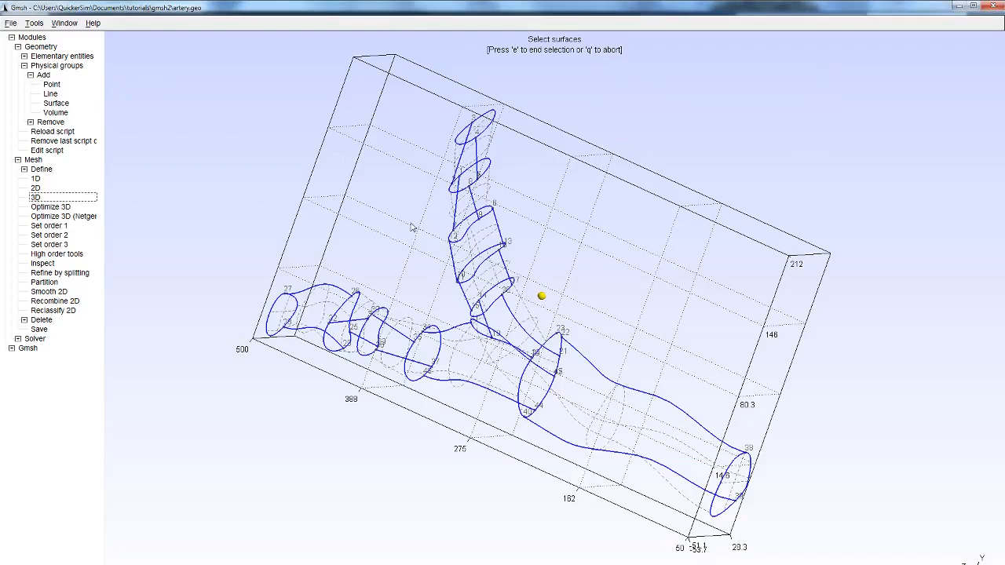
left_click_drag(370, 209, 615, 309)
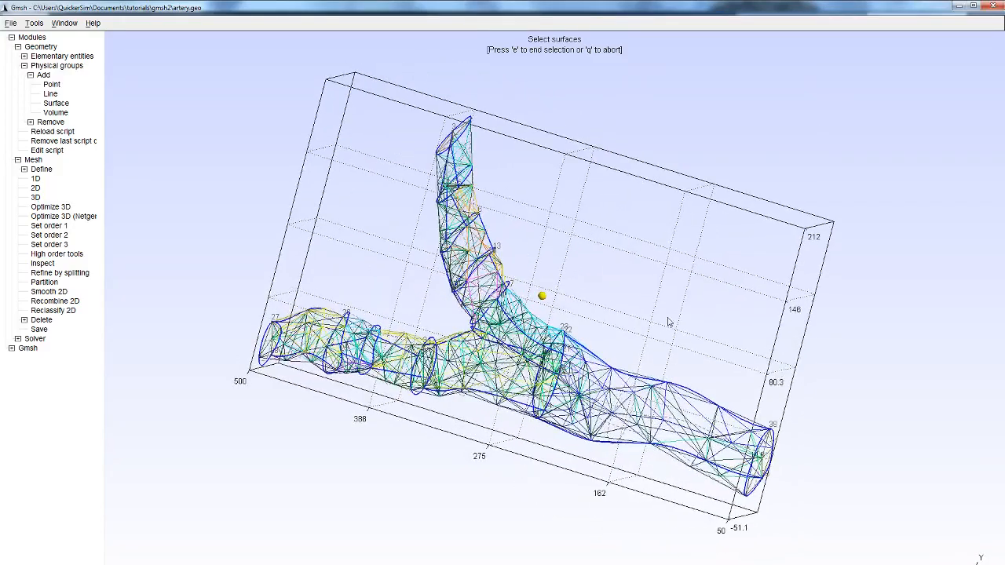
left_click_drag(783, 336, 317, 274)
left_click_drag(671, 336, 298, 269)
left_click_drag(575, 228, 350, 251)
left_click_drag(801, 312, 742, 334)
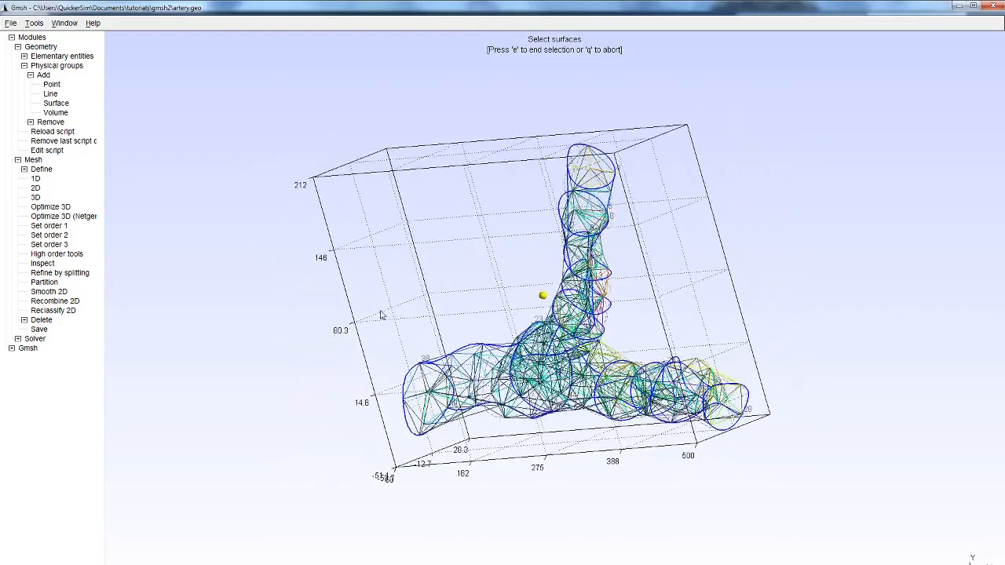
left_click_drag(675, 439, 116, 340)
left_click_drag(352, 235, 340, 268)
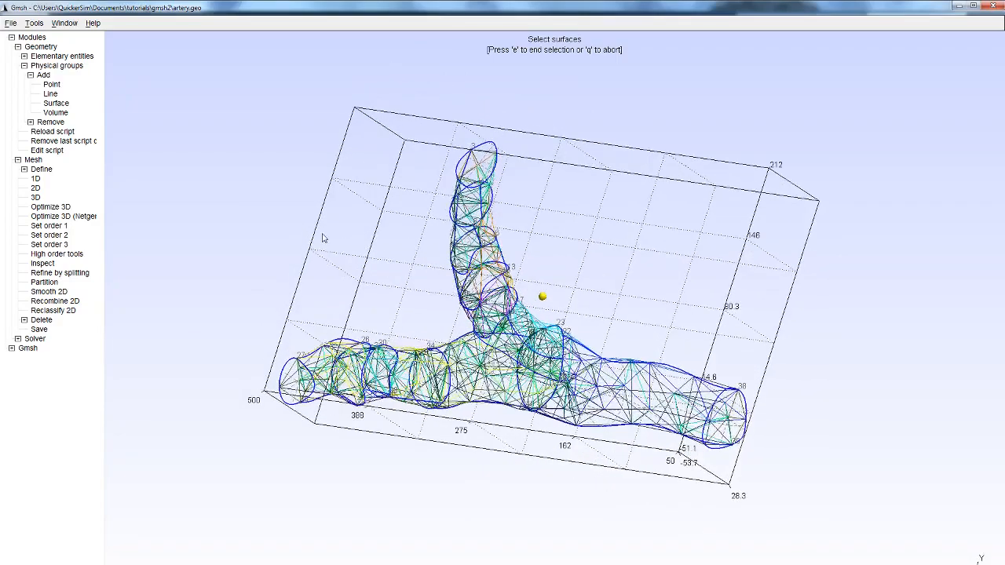
left_click(53, 132)
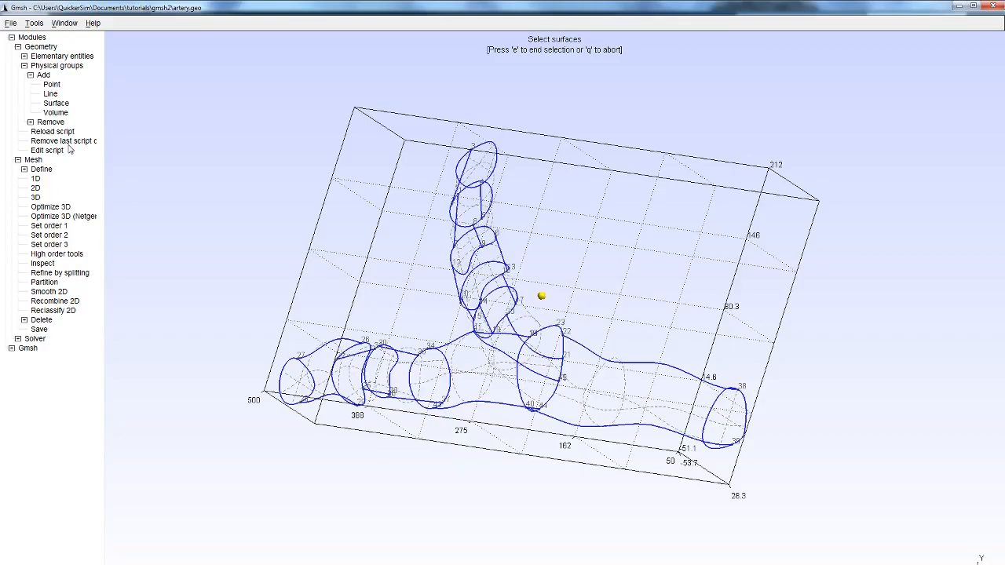
- In the general mesh options, set the element size factor to 0.1 and the smoothing steps to 10
left_click(10, 23)
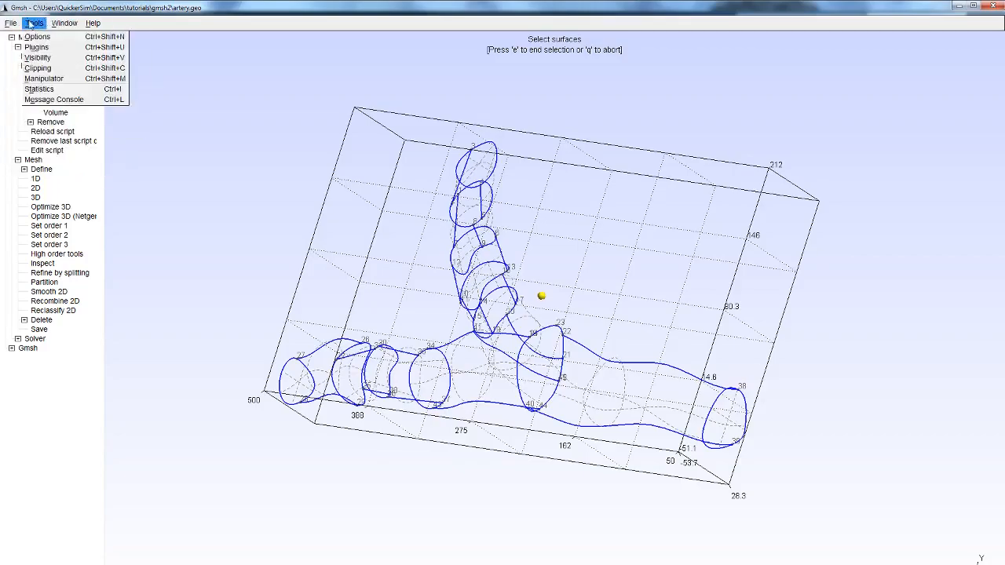
left_click(37, 35)
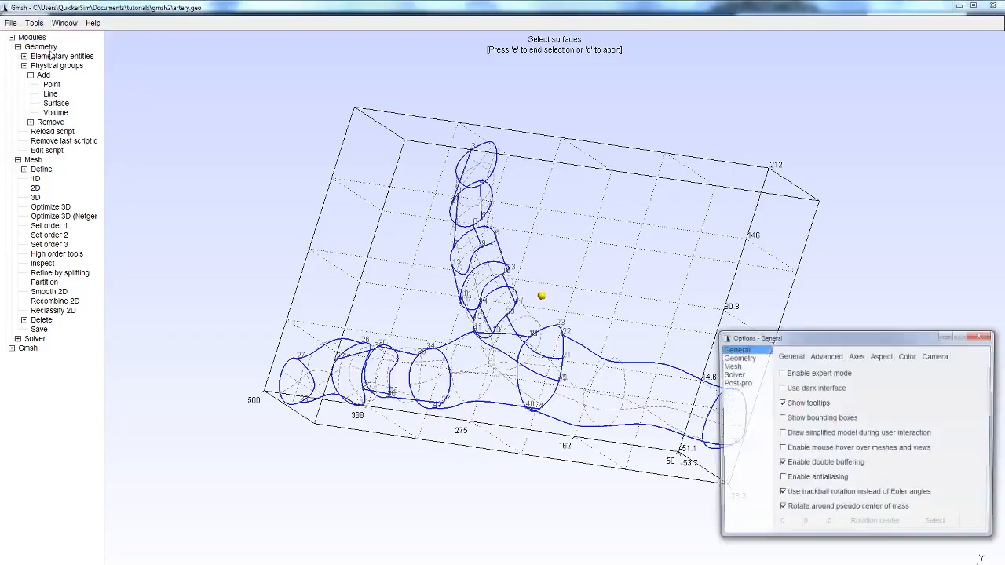
left_click(739, 358)
left_click(732, 366)
left_click_drag(746, 338, 648, 86)
left_click(696, 105)
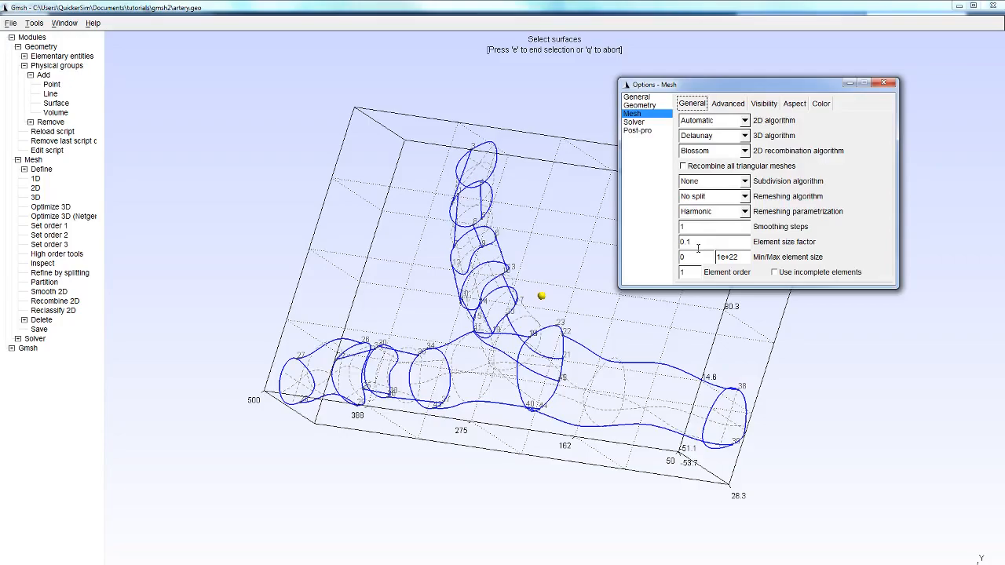
left_click_drag(706, 227, 711, 227)
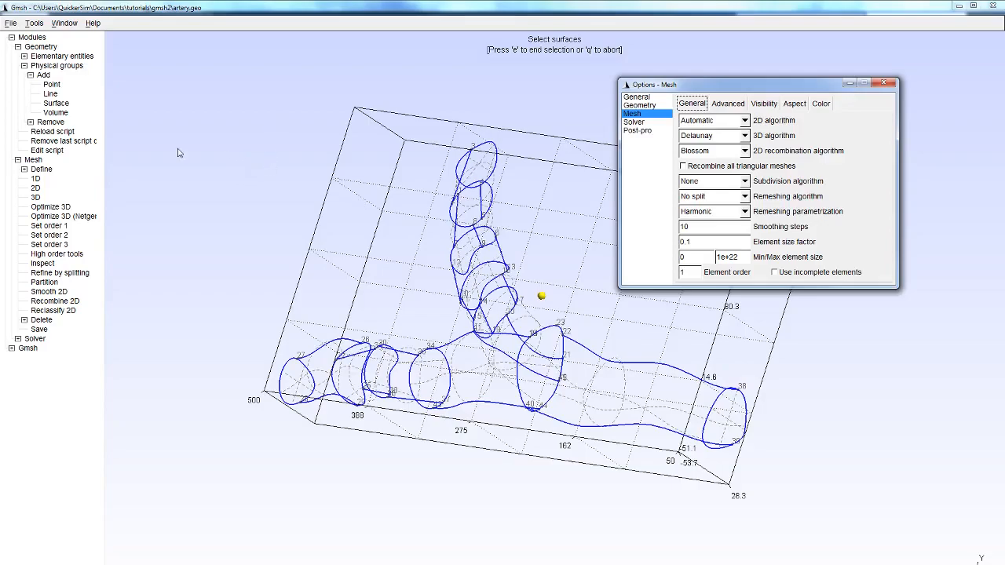
- Generate the artery's 3D mesh with the refined settings and close the mesh options
left_click(36, 197)
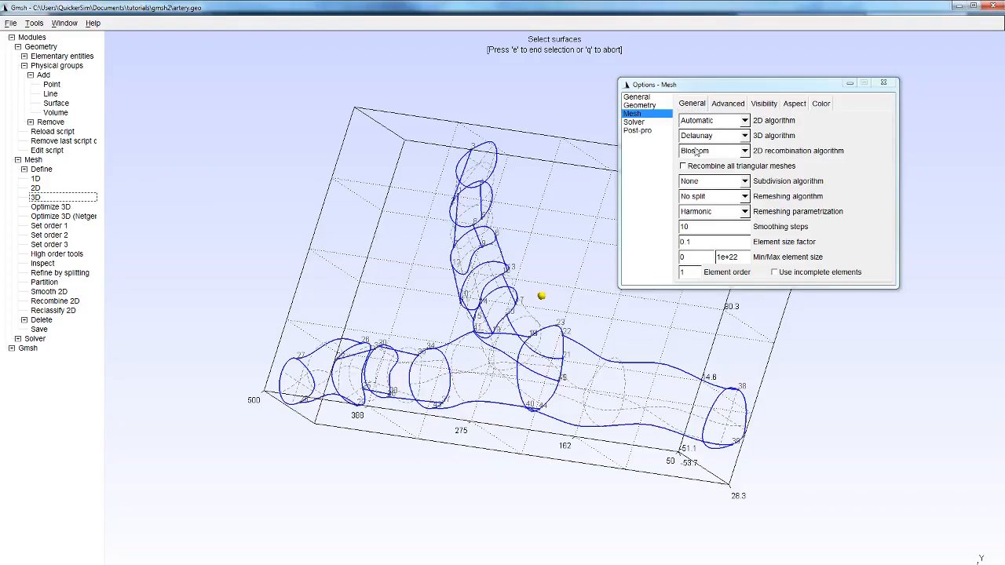
left_click(886, 84)
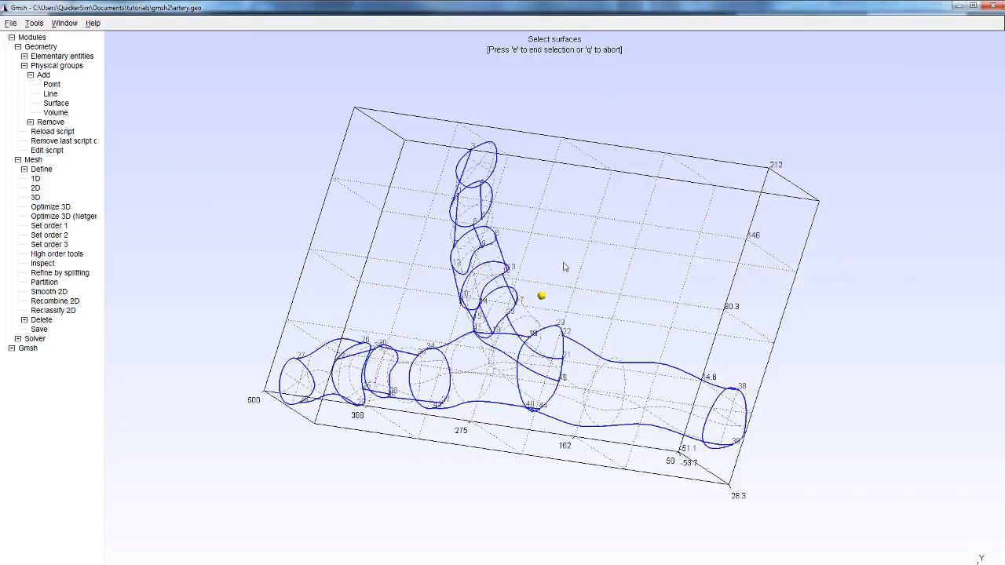
- Examine the refined 3D mesh of the artery from several sides and reload the script to clear it
left_click_drag(649, 320, 644, 346)
left_click_drag(452, 258, 586, 270)
left_click_drag(672, 352, 295, 314)
left_click_drag(659, 289, 780, 315)
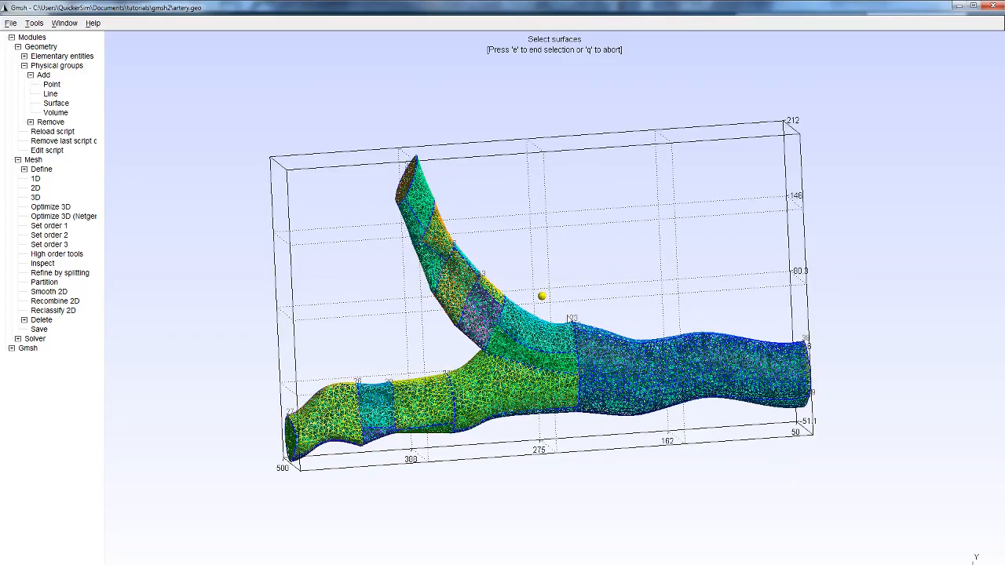
left_click_drag(531, 268, 554, 311)
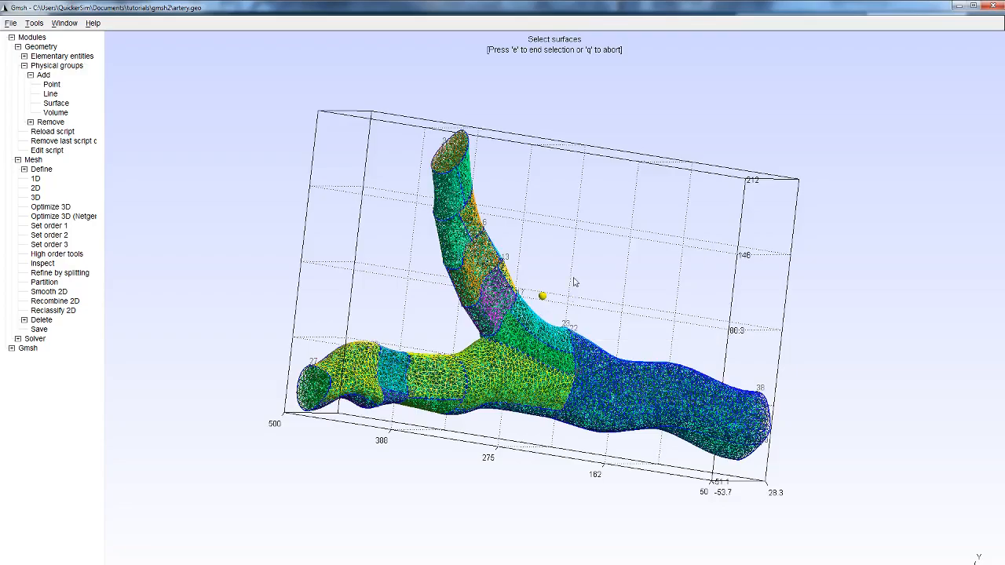
left_click_drag(589, 268, 535, 221)
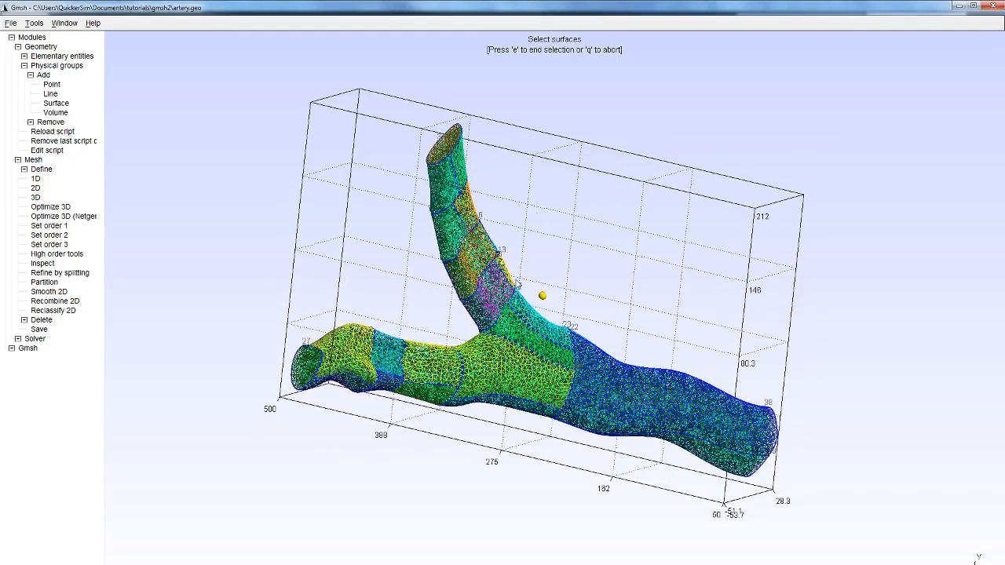
left_click(62, 133)
- Start a transfinite line definition for the mesh and set its number of points to 50
left_click_drag(651, 262, 550, 211)
left_click(24, 170)
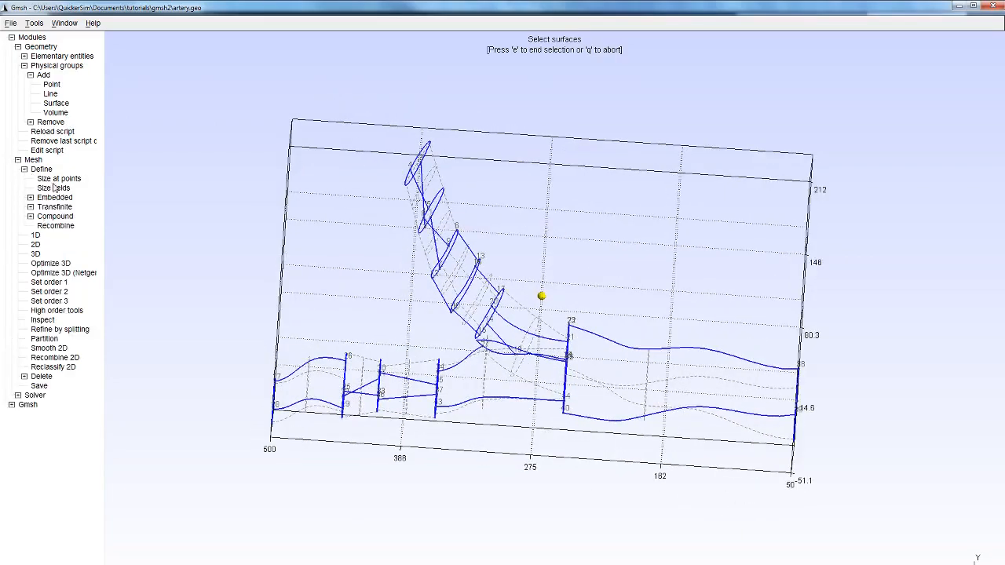
left_click(31, 207)
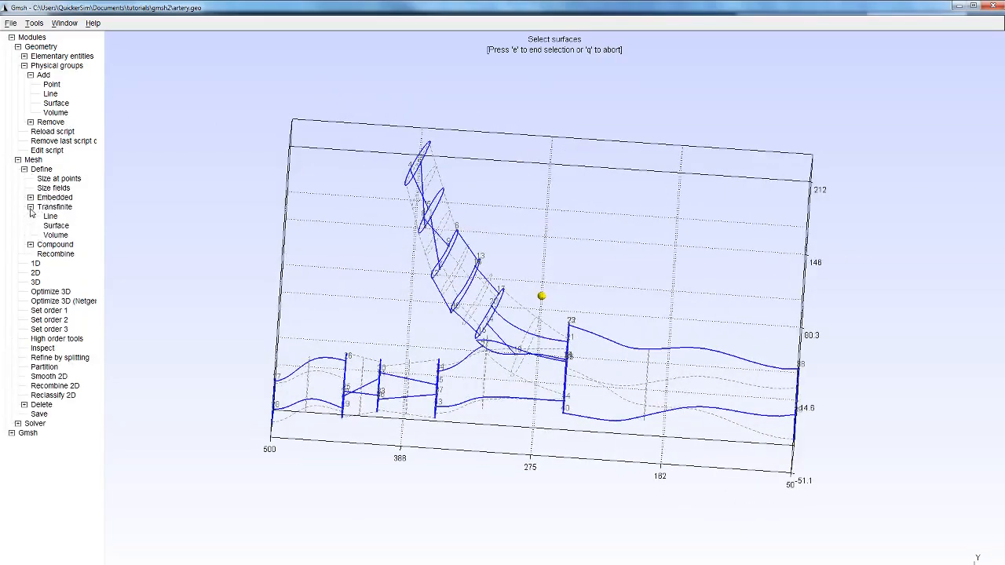
left_click(50, 217)
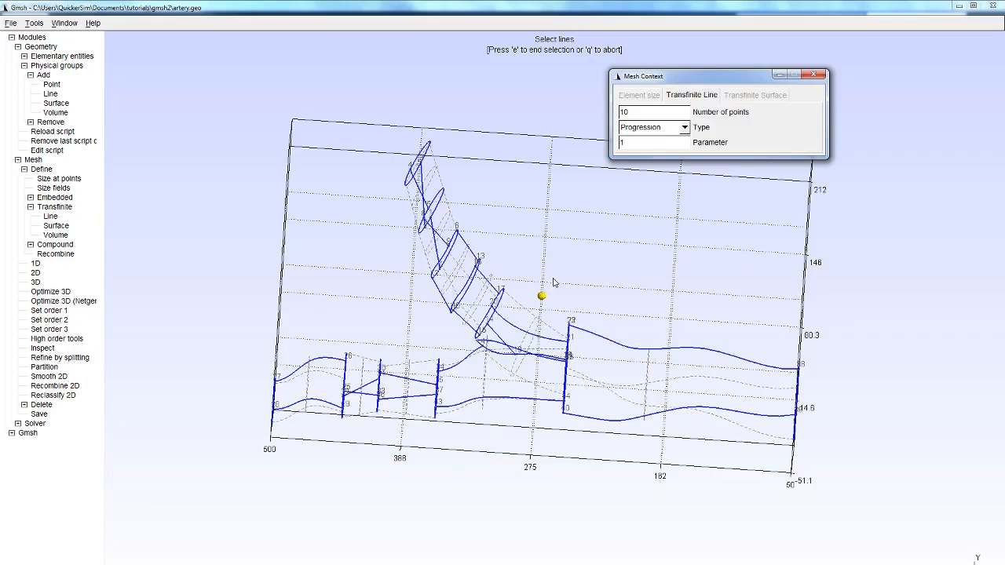
left_click_drag(527, 257, 590, 305)
left_click(657, 111)
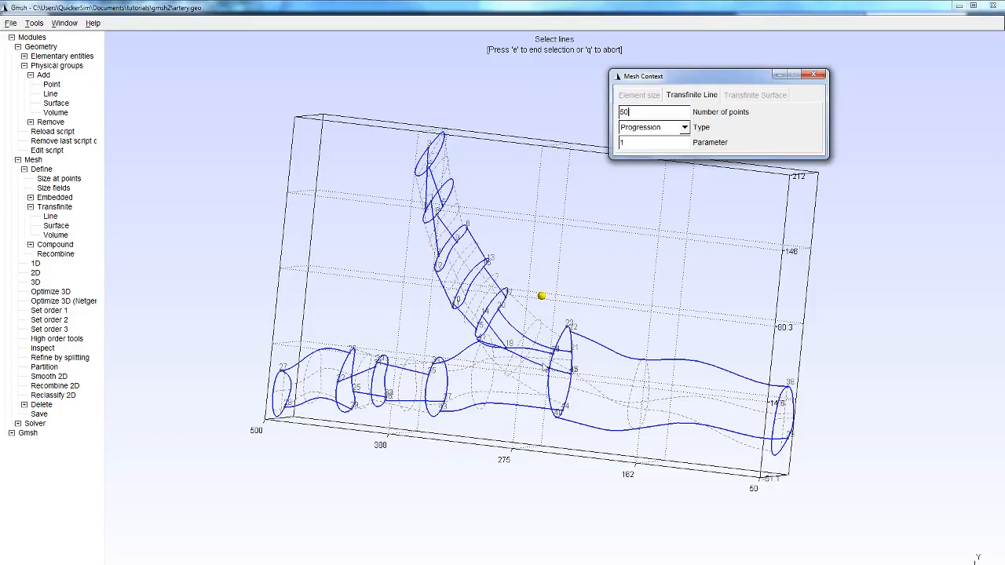
- Define the curves of the branch junction and its adjoining main-vessel ring as transfinite lines with 30 points, and close the mesh settings
left_click(540, 363)
left_click_drag(564, 290, 577, 336)
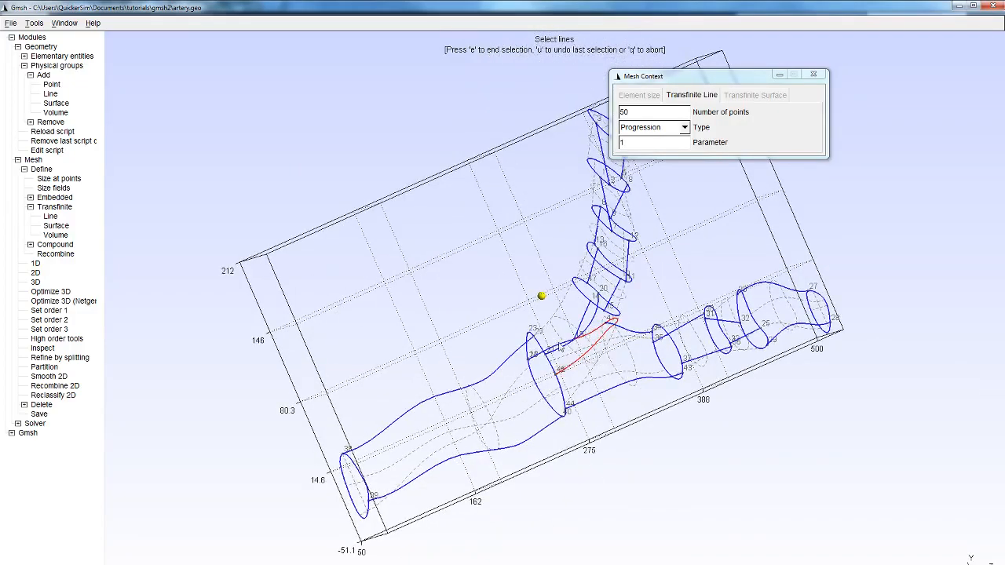
left_click_drag(705, 426, 758, 337)
left_click_drag(674, 399, 373, 311)
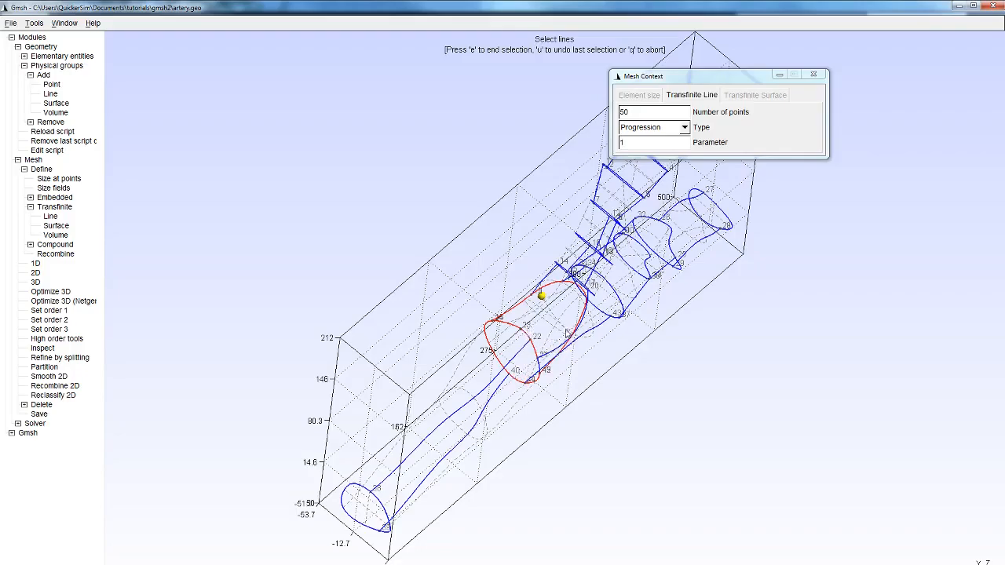
left_click_drag(584, 362, 319, 246)
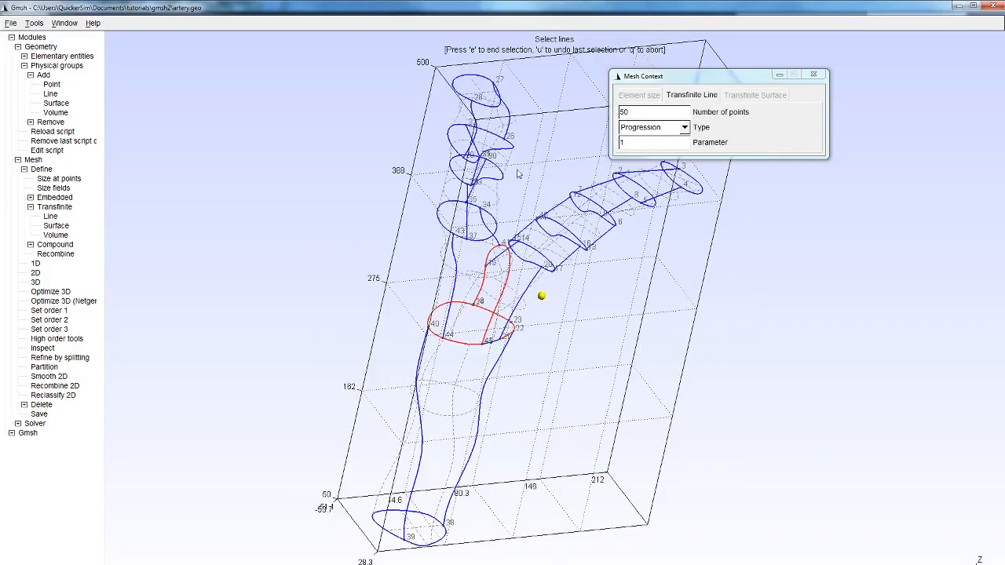
left_click(628, 112)
key("BackSpace")
key("BackSpace")
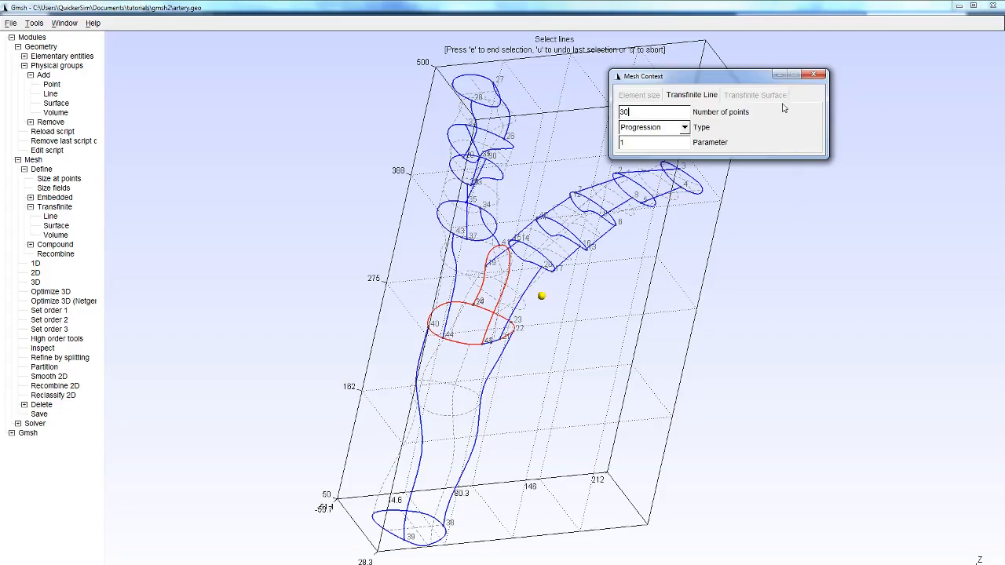
left_click(781, 229)
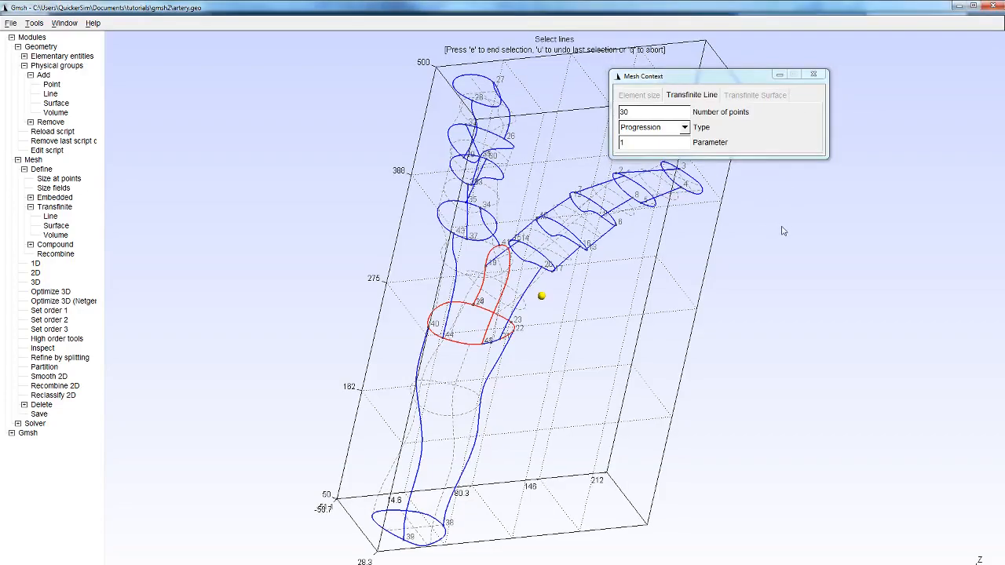
key("e")
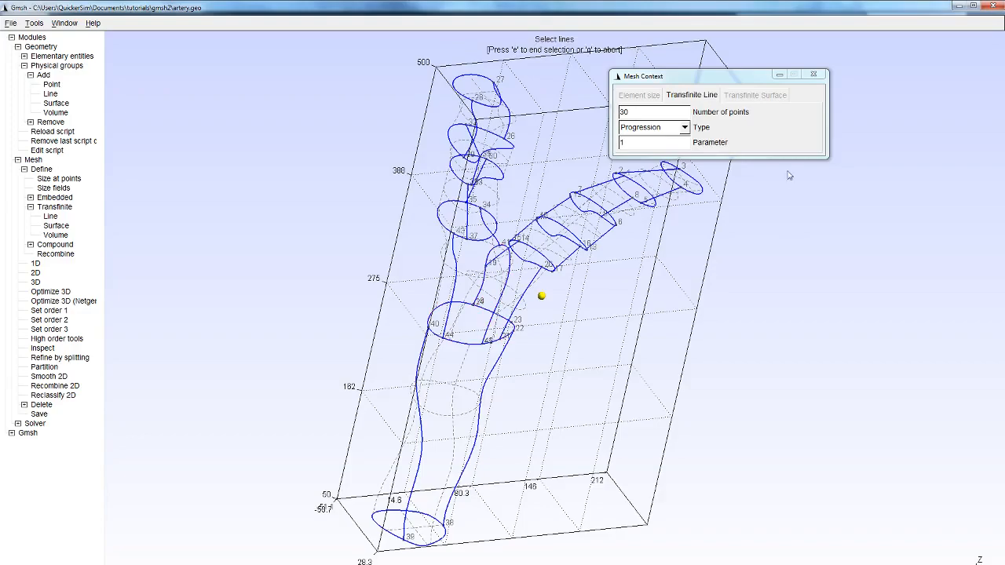
left_click(814, 73)
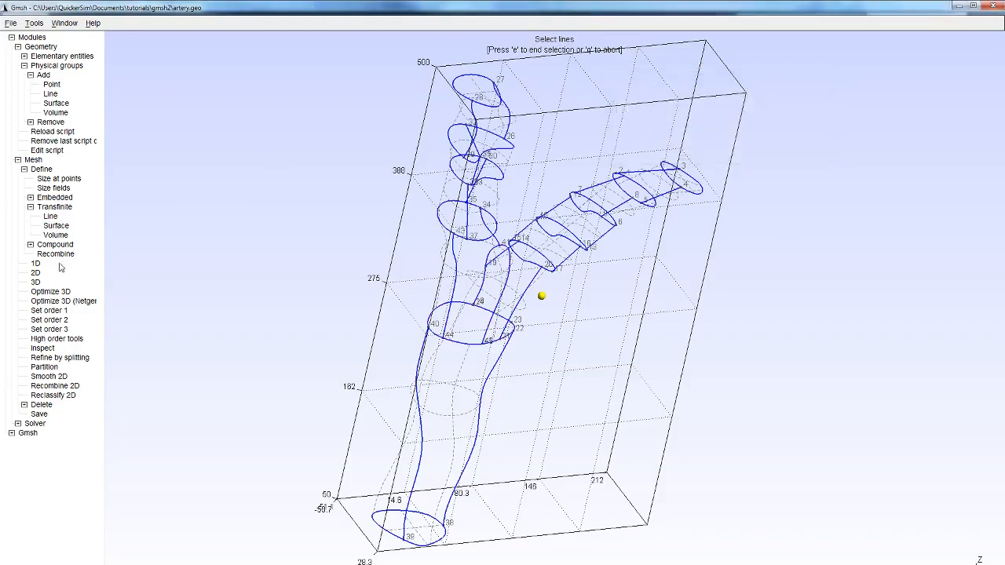
- Generate the artery's 3D mesh with the transfinite lines and save the mesh file
left_click(35, 283)
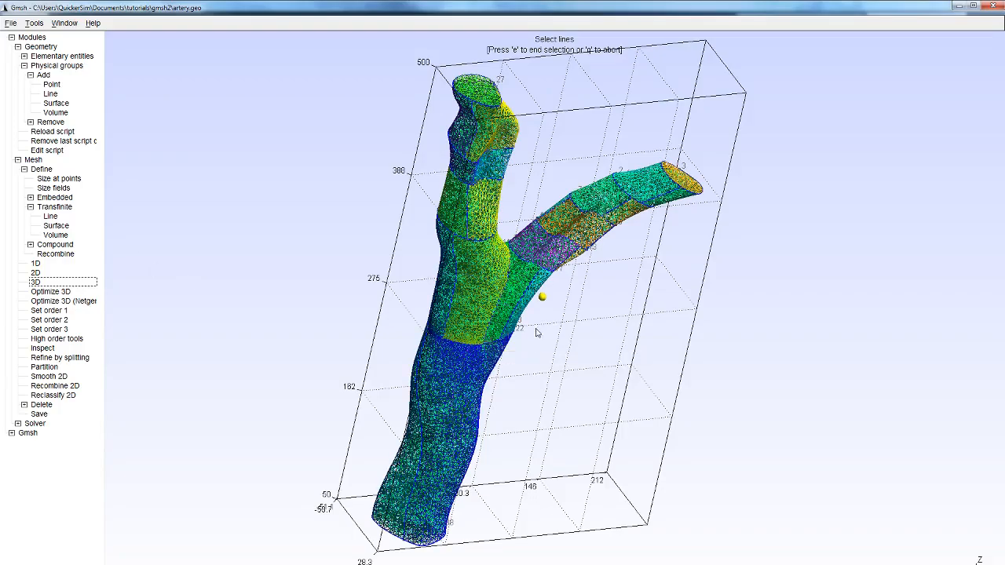
left_click_drag(429, 268, 92, 127)
left_click_drag(584, 202, 3, 2)
left_click(11, 23)
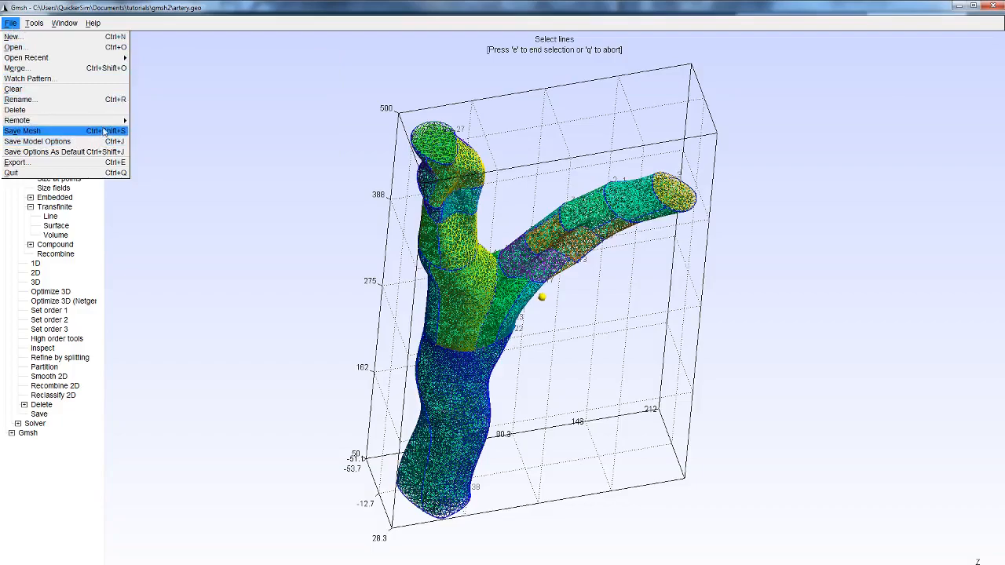
left_click(104, 131)
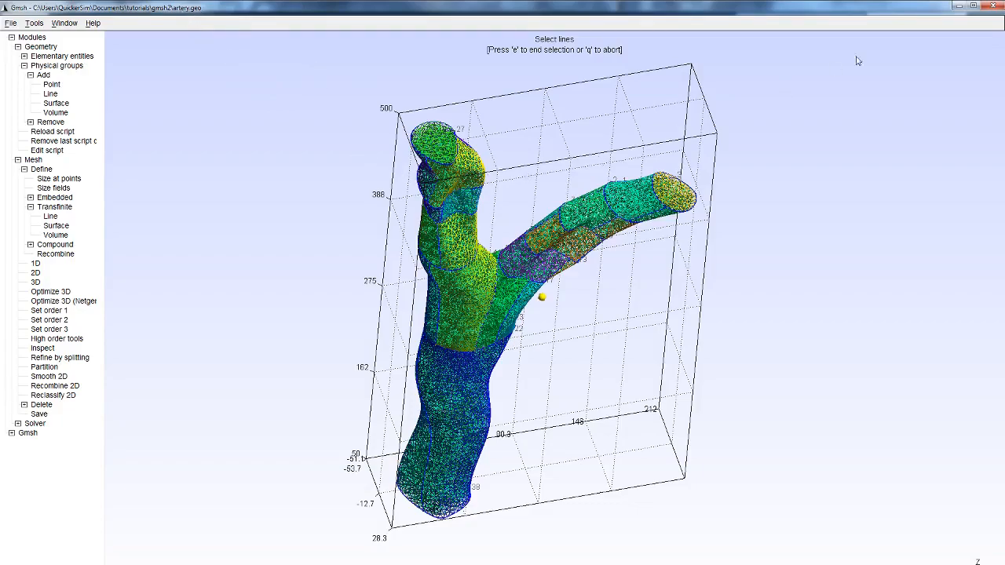
- Switch to MATLAB and import artery.msh into p, e and t with importMeshGmsh
left_click(959, 5)
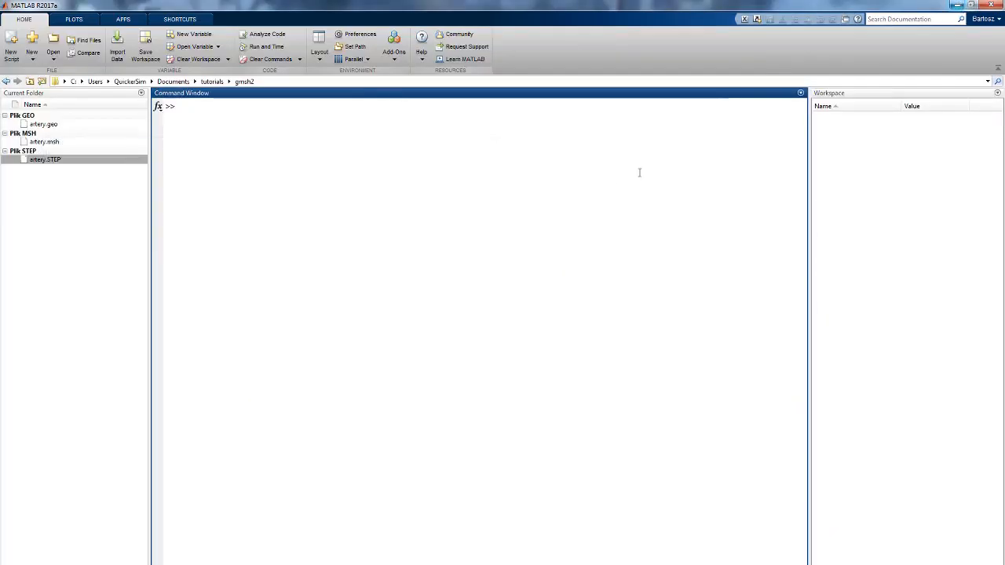
left_click(55, 143)
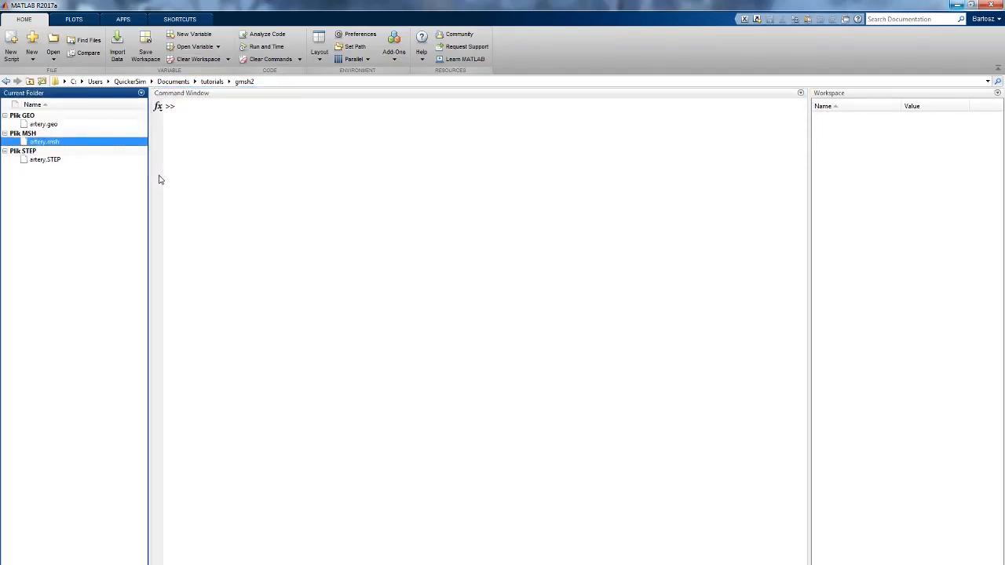
left_click(39, 125)
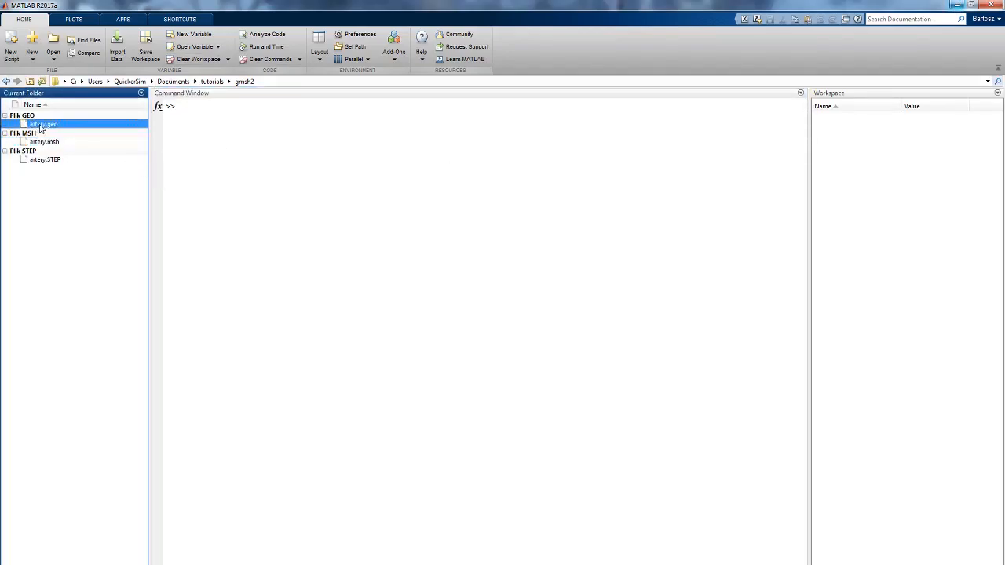
left_click(304, 178)
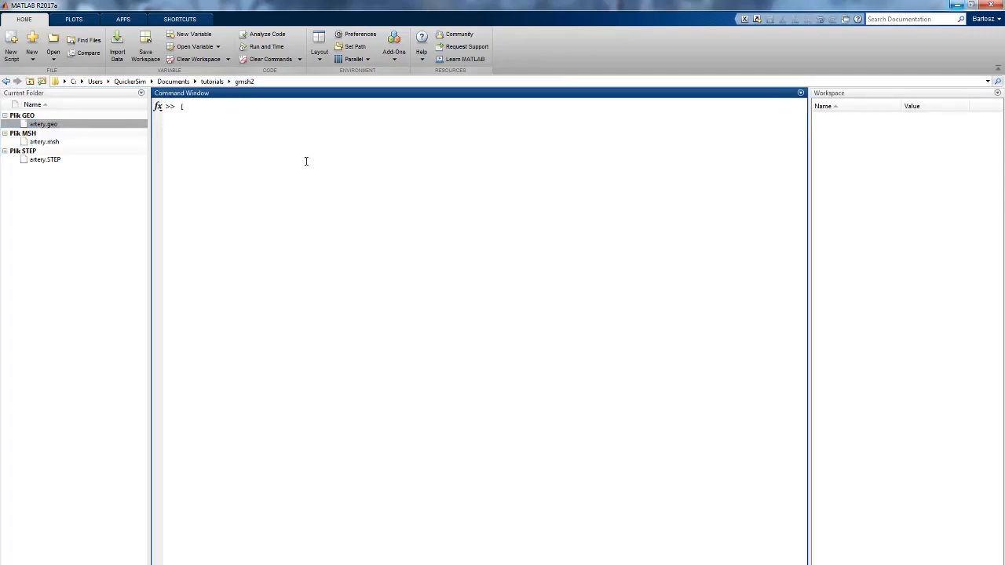
type("[")
key("Up")
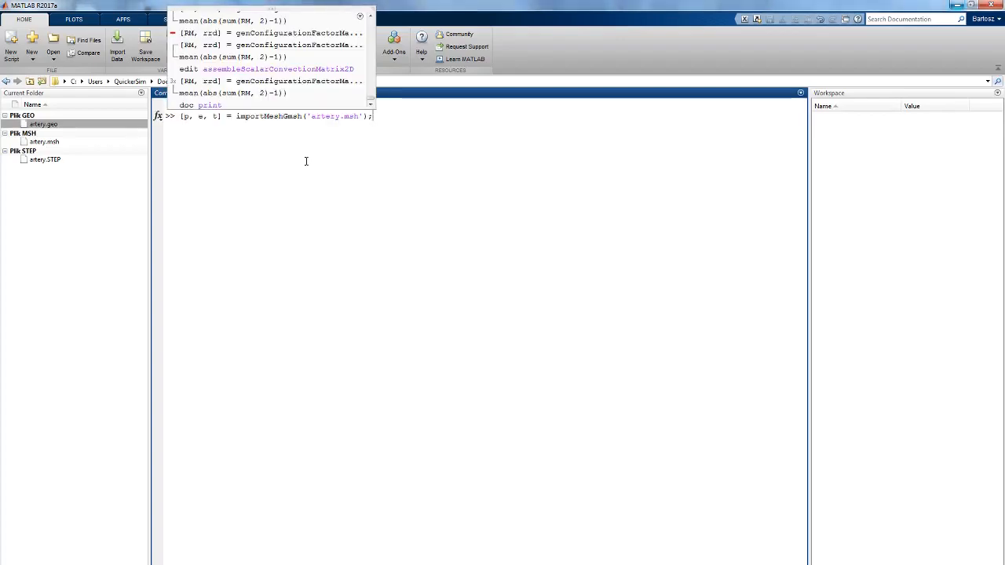
key("Return")
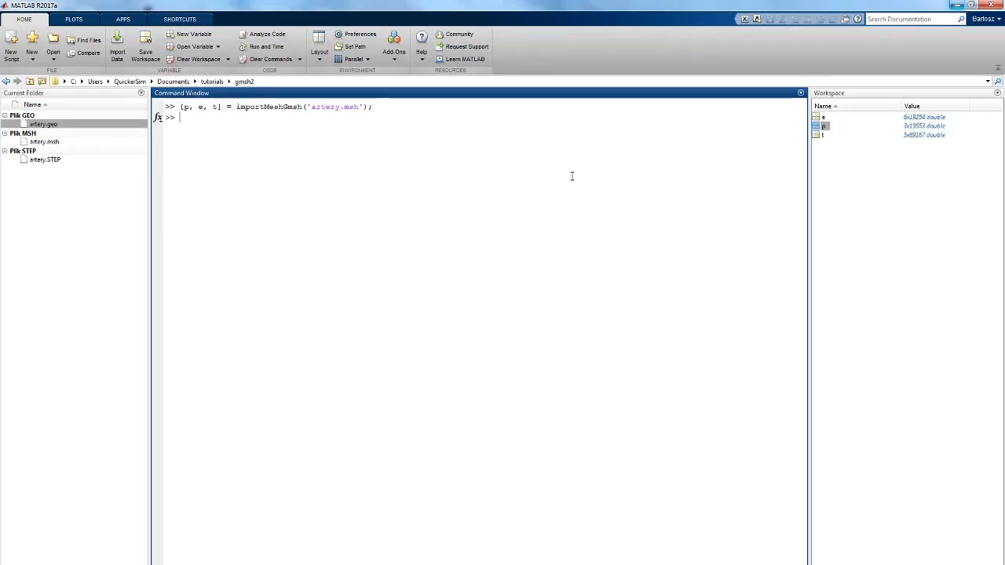
- Plot the imported mesh with viewCase, maximize the figure, and rotate the artery to a flat y-z side view
type("viewCase")
key("Return")
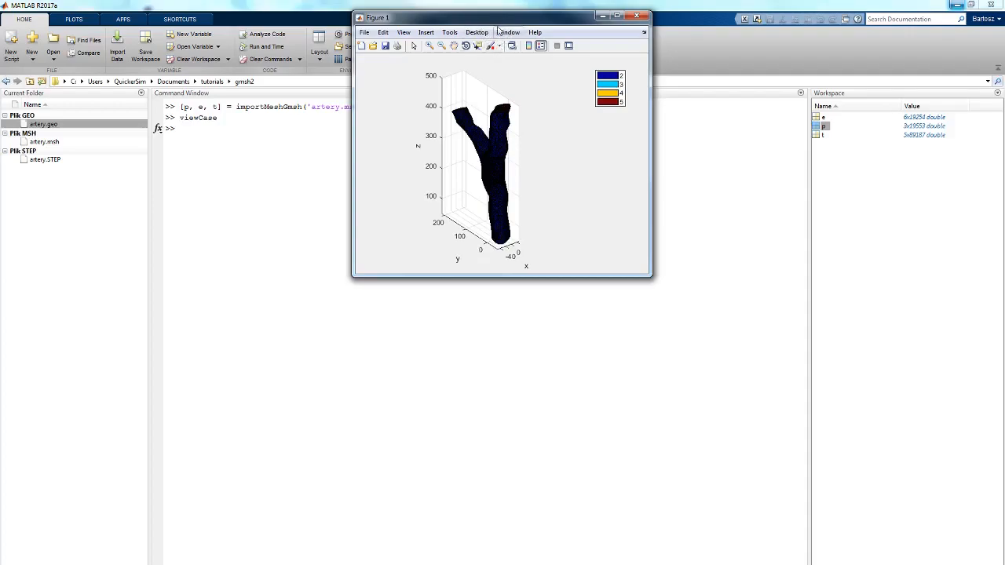
left_click_drag(506, 25, 511, 2)
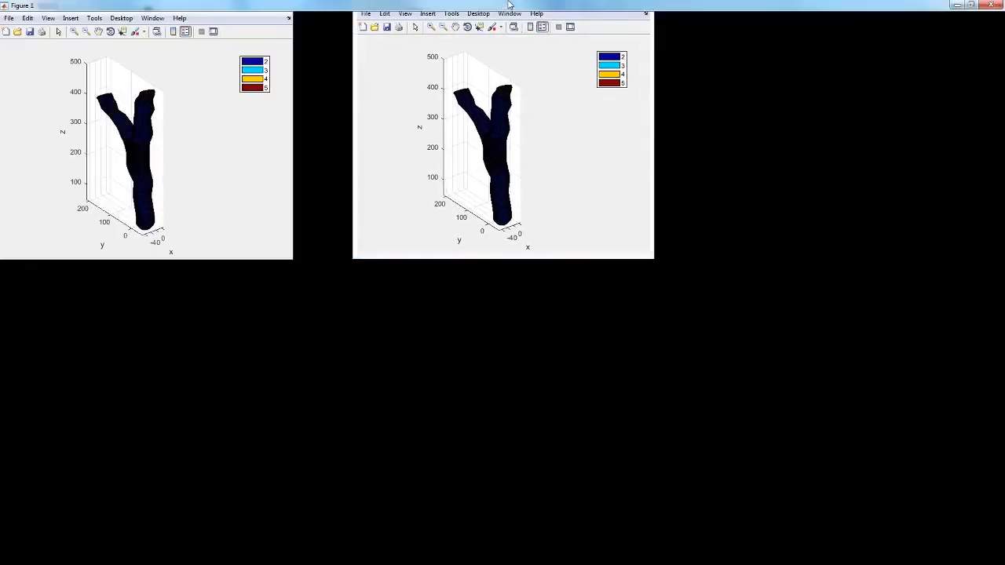
left_click(110, 31)
left_click_drag(538, 240, 571, 205)
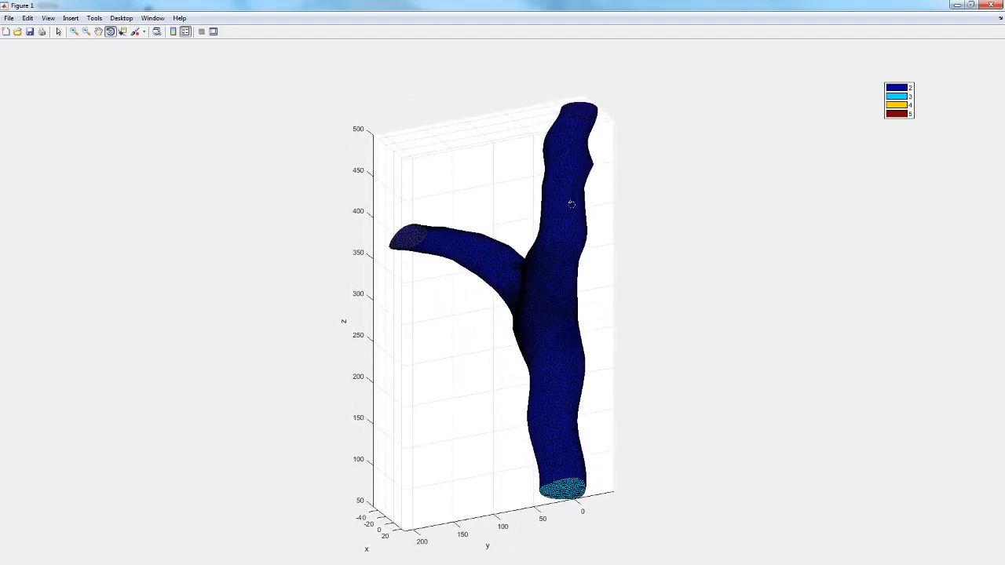
left_click_drag(545, 280, 343, 299)
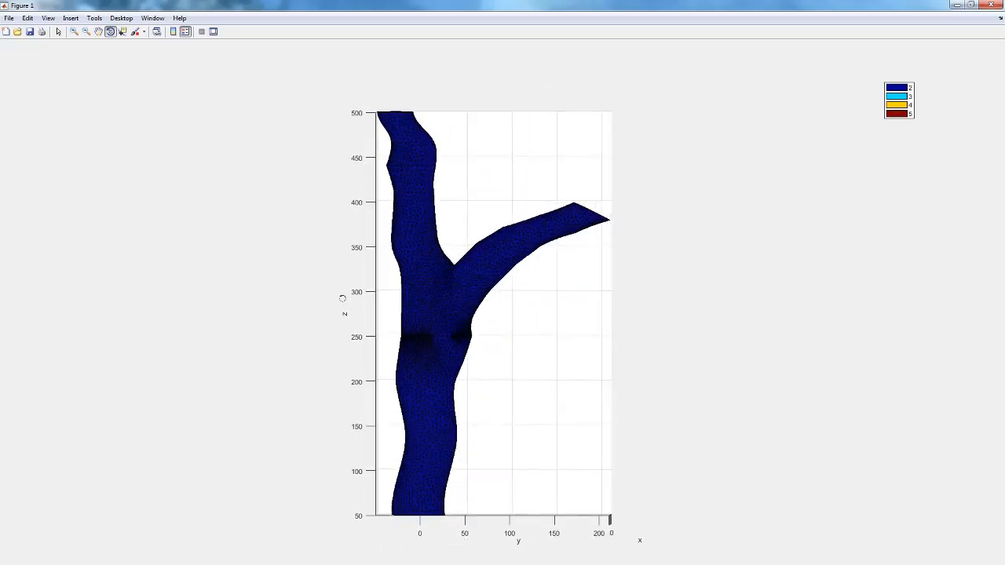
- Examine the mesh density close up around the artery's bifurcation near z = 250
left_click(74, 31)
right_click(419, 339)
left_click(442, 387)
left_click_drag(421, 329, 441, 278)
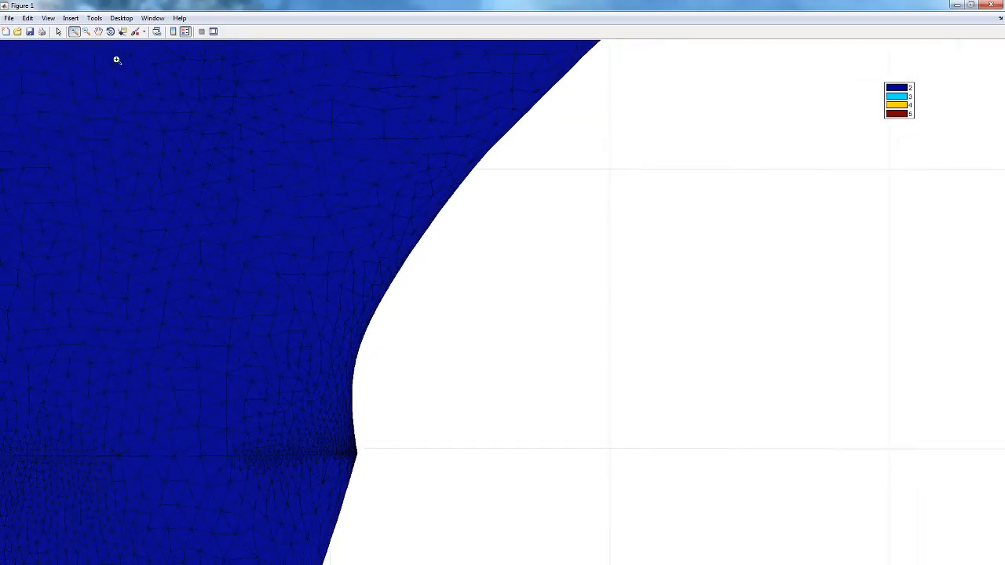
left_click(98, 31)
left_click_drag(302, 318, 519, 236)
left_click_drag(275, 326, 314, 316)
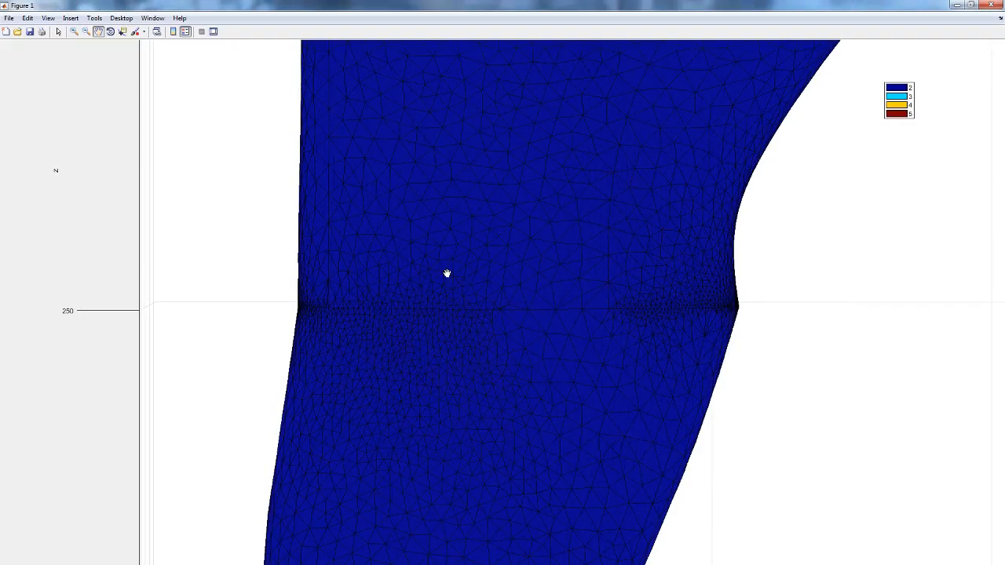
left_click_drag(539, 321, 460, 313)
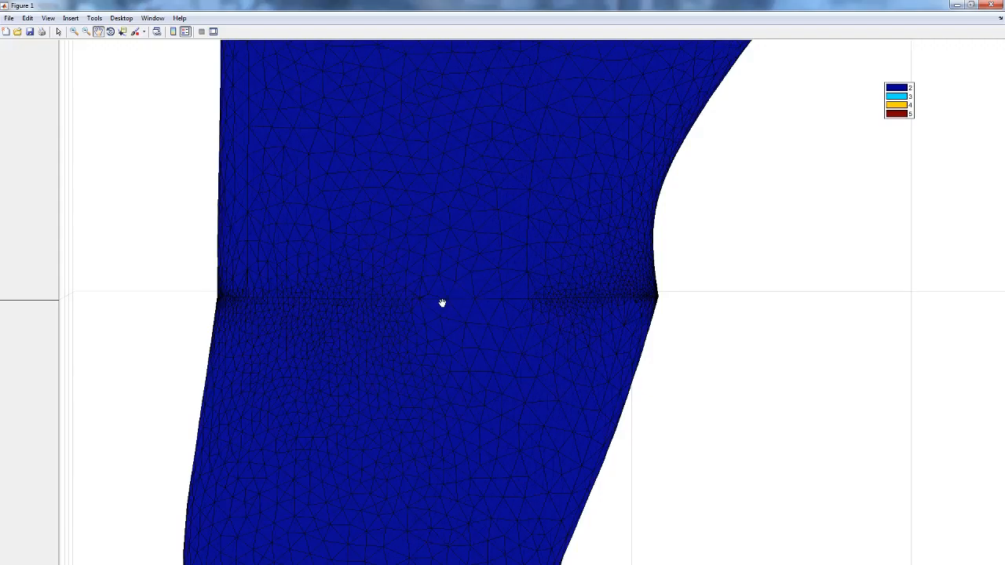
left_click_drag(384, 271, 426, 276)
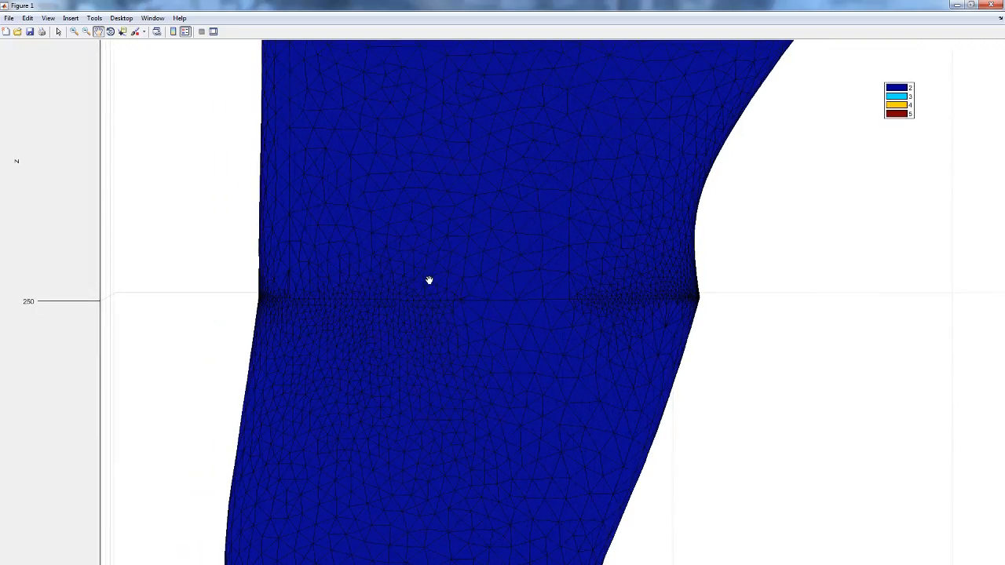
left_click_drag(430, 271, 416, 221)
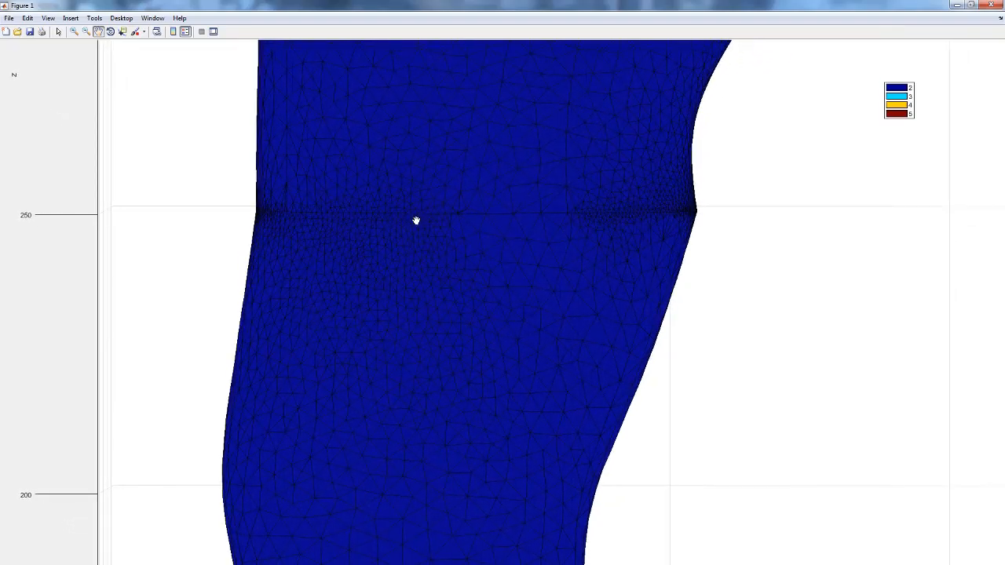